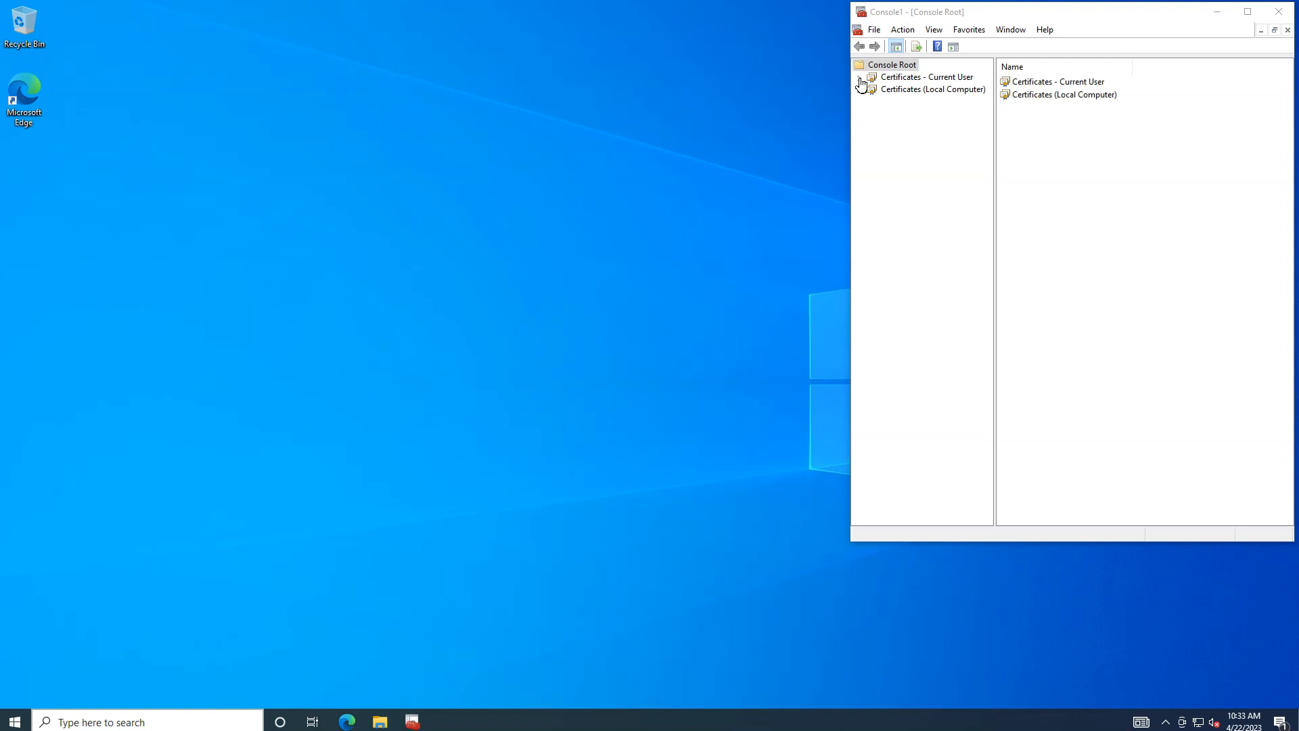
View the Personal certificate stores of the Current User and the Local Computer
{"action": "left_click", "coordinate": [862, 79]}
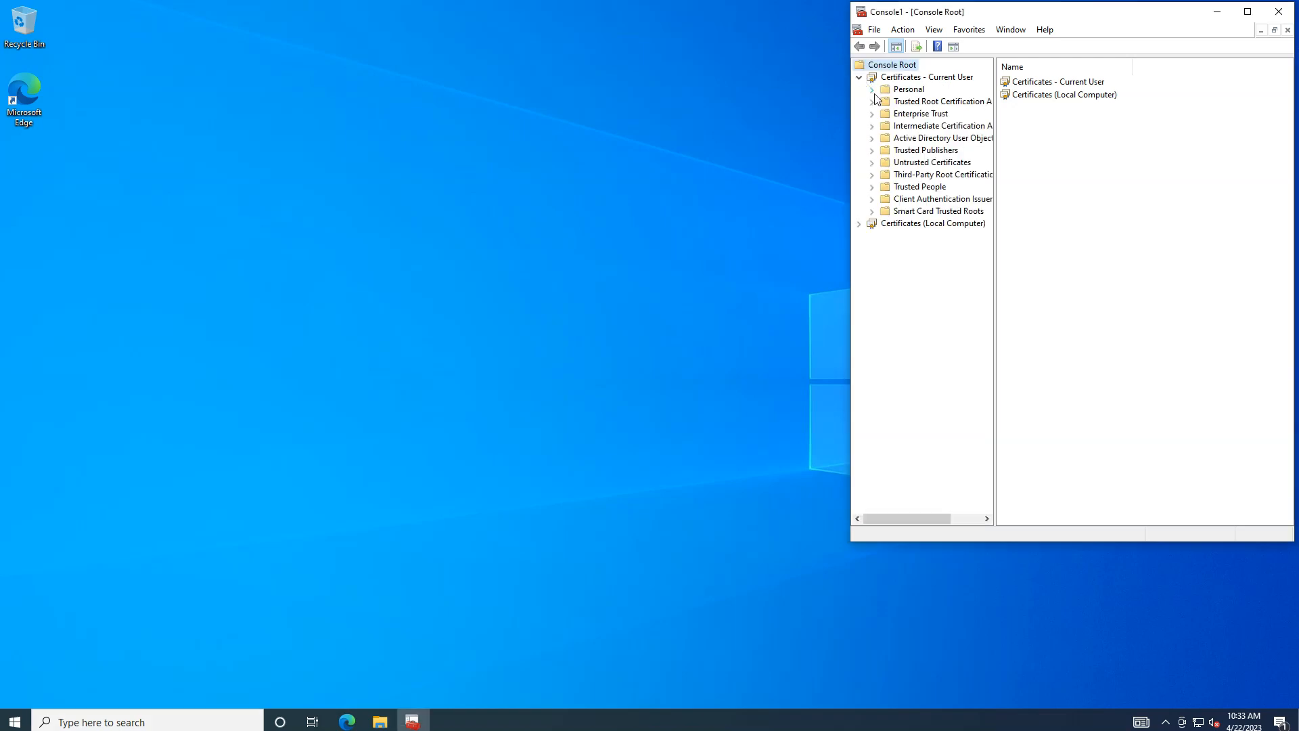
{"action": "left_click", "coordinate": [900, 90]}
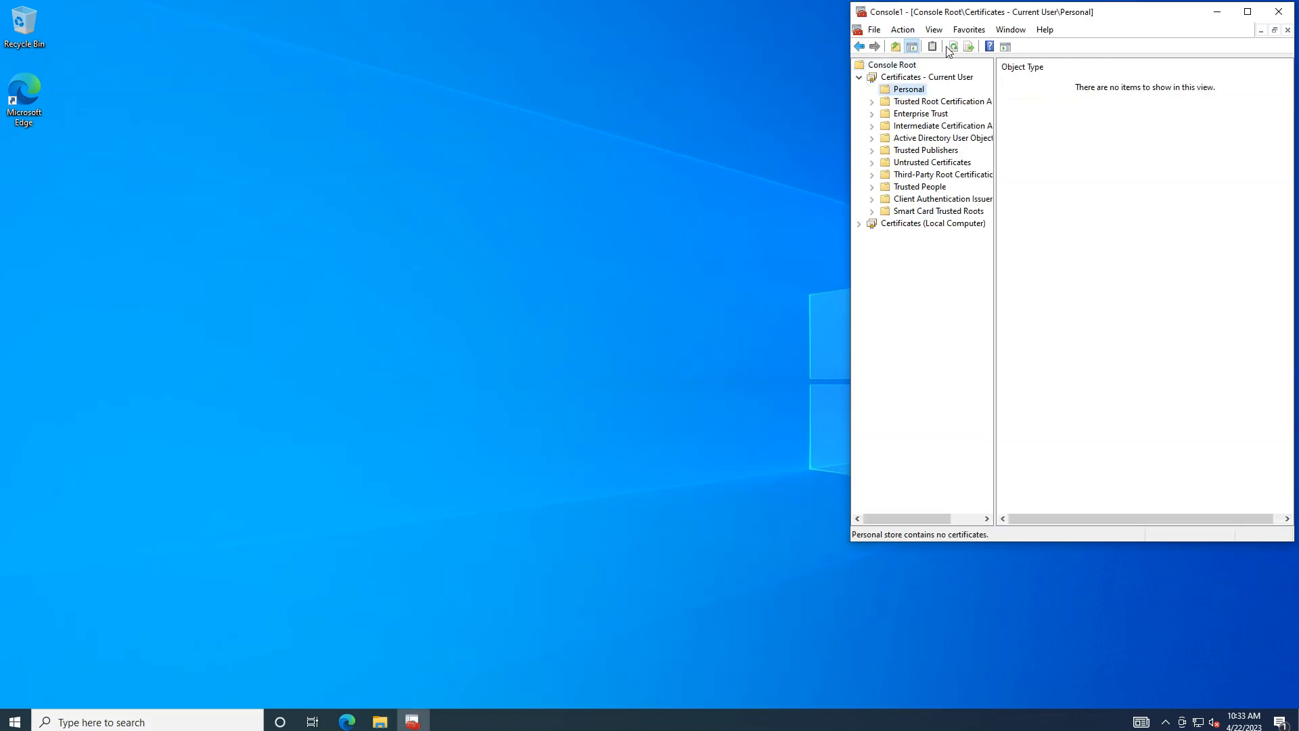
{"action": "left_click", "coordinate": [859, 223]}
{"action": "left_click", "coordinate": [907, 236]}
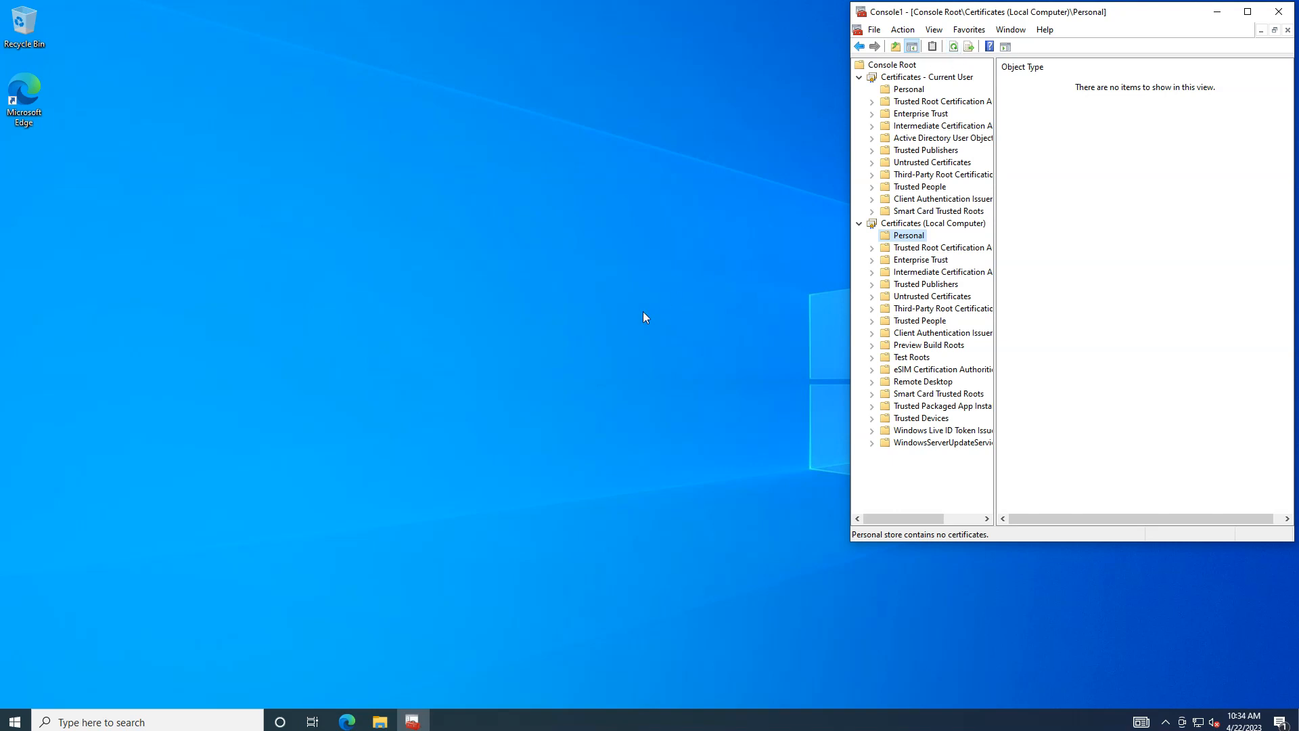
Open the Access work or school page of the Windows account settings
{"action": "left_click", "coordinate": [15, 721]}
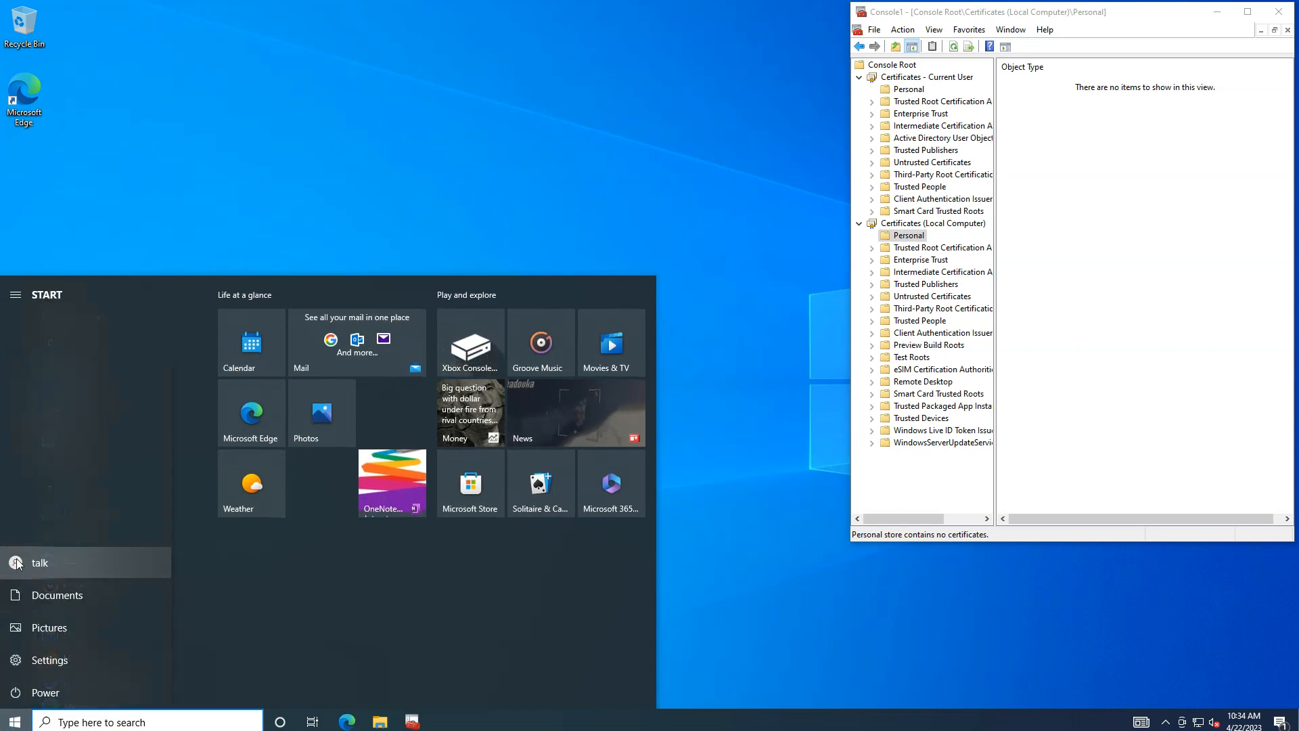
{"action": "left_click", "coordinate": [17, 564]}
{"action": "key", "text": "Escape"}
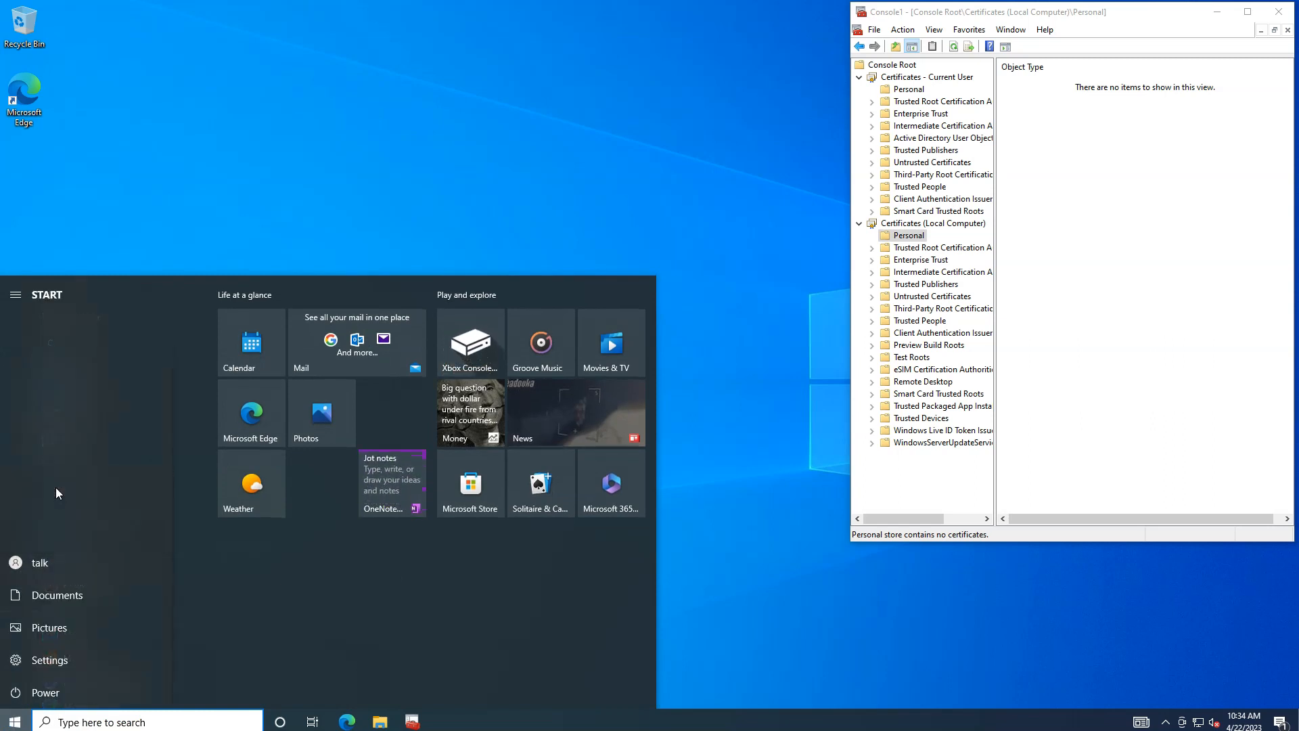
{"action": "key", "text": "super+i"}
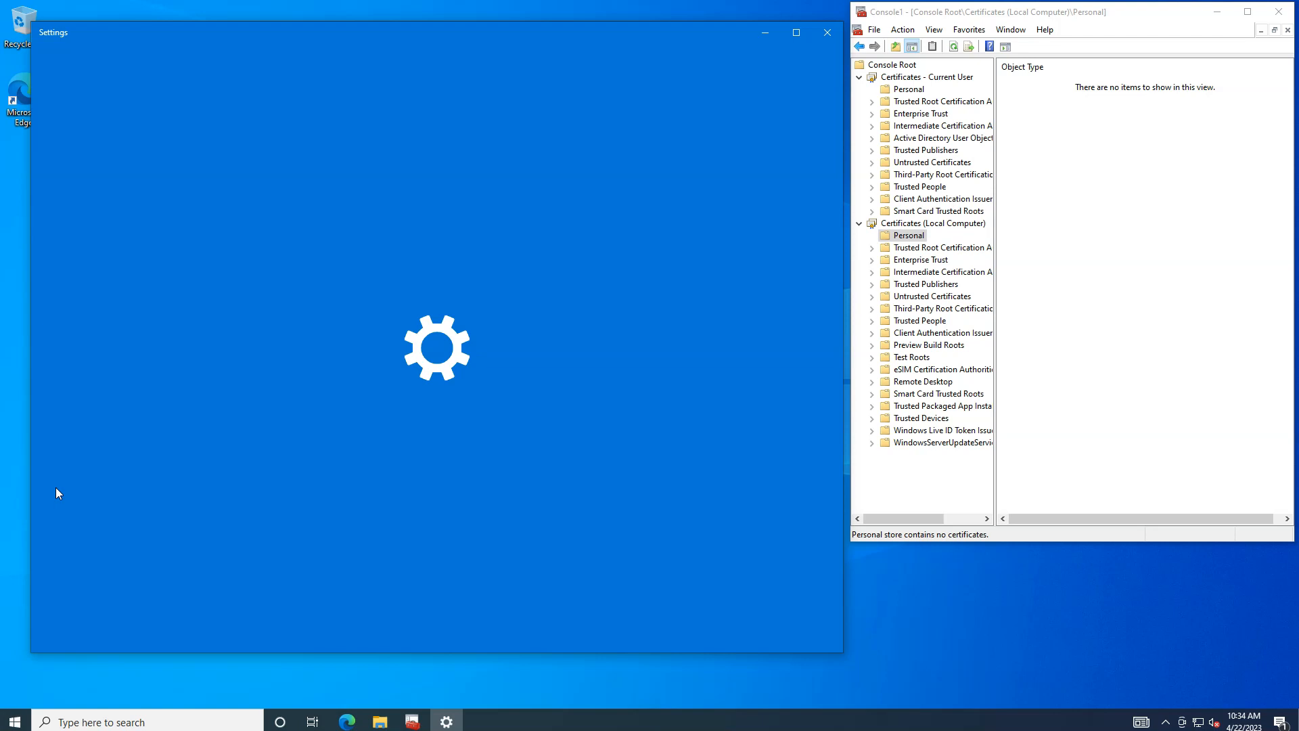
{"action": "left_click", "coordinate": [136, 272]}
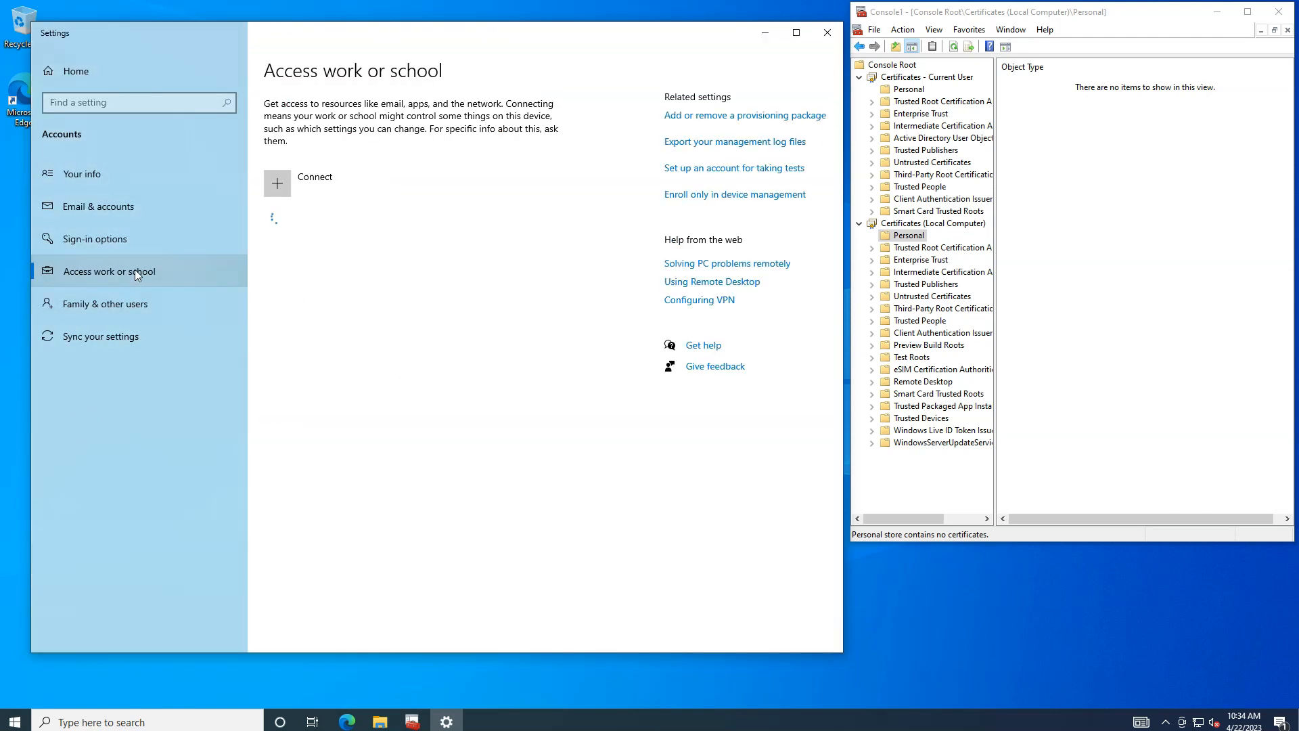
Start connecting a work or school account and submit the account's e-mail address
{"action": "left_click", "coordinate": [283, 184]}
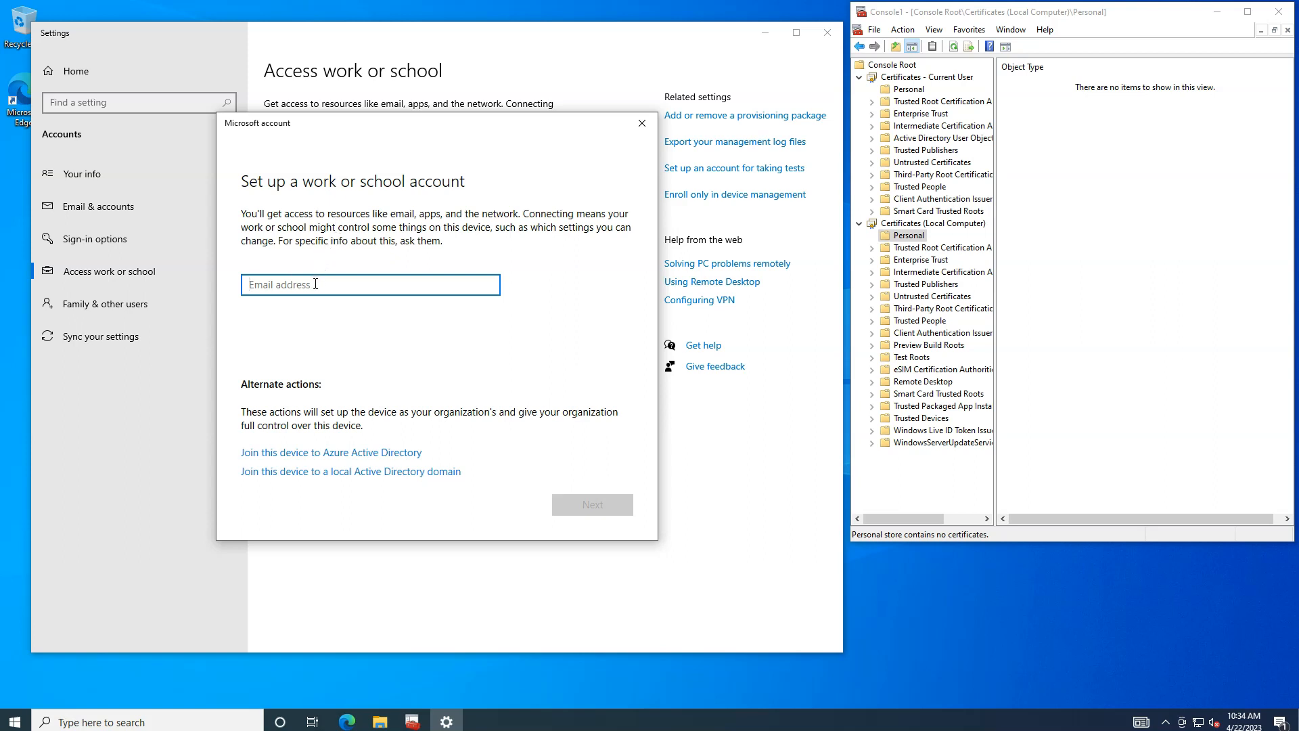
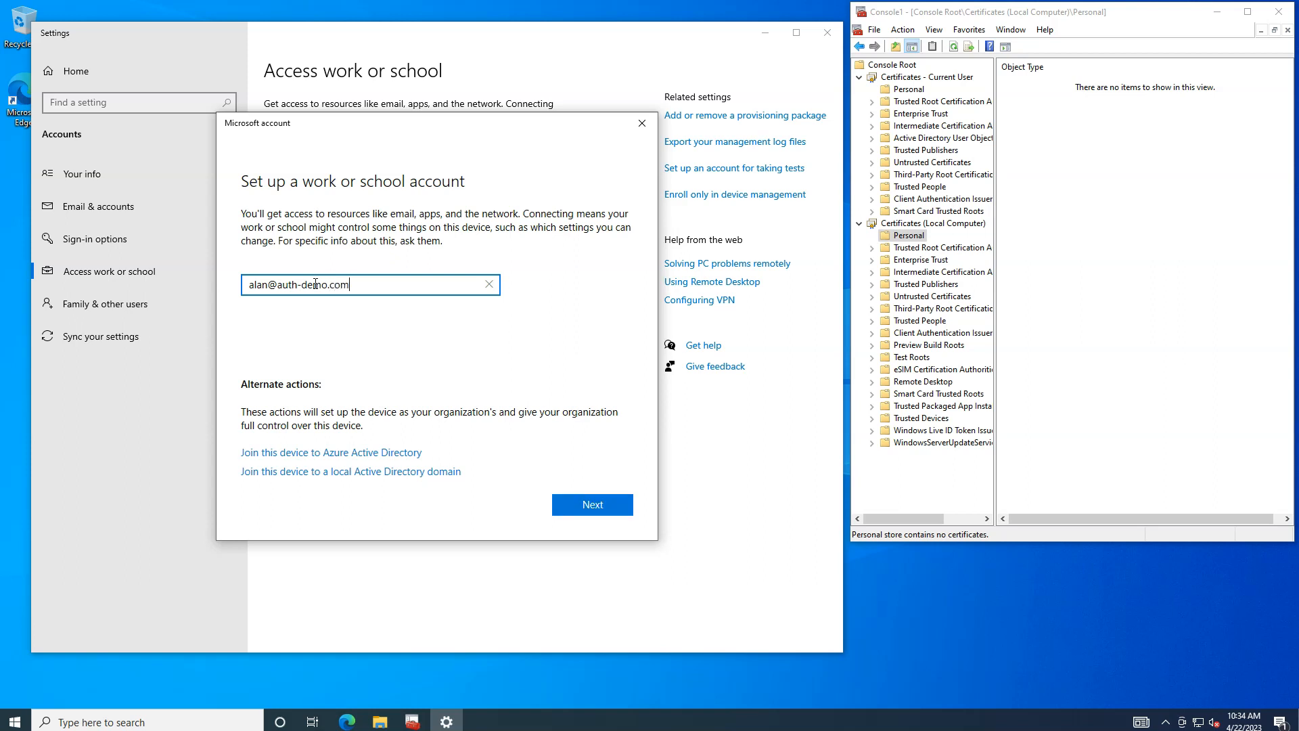
{"action": "left_click", "coordinate": [603, 507]}
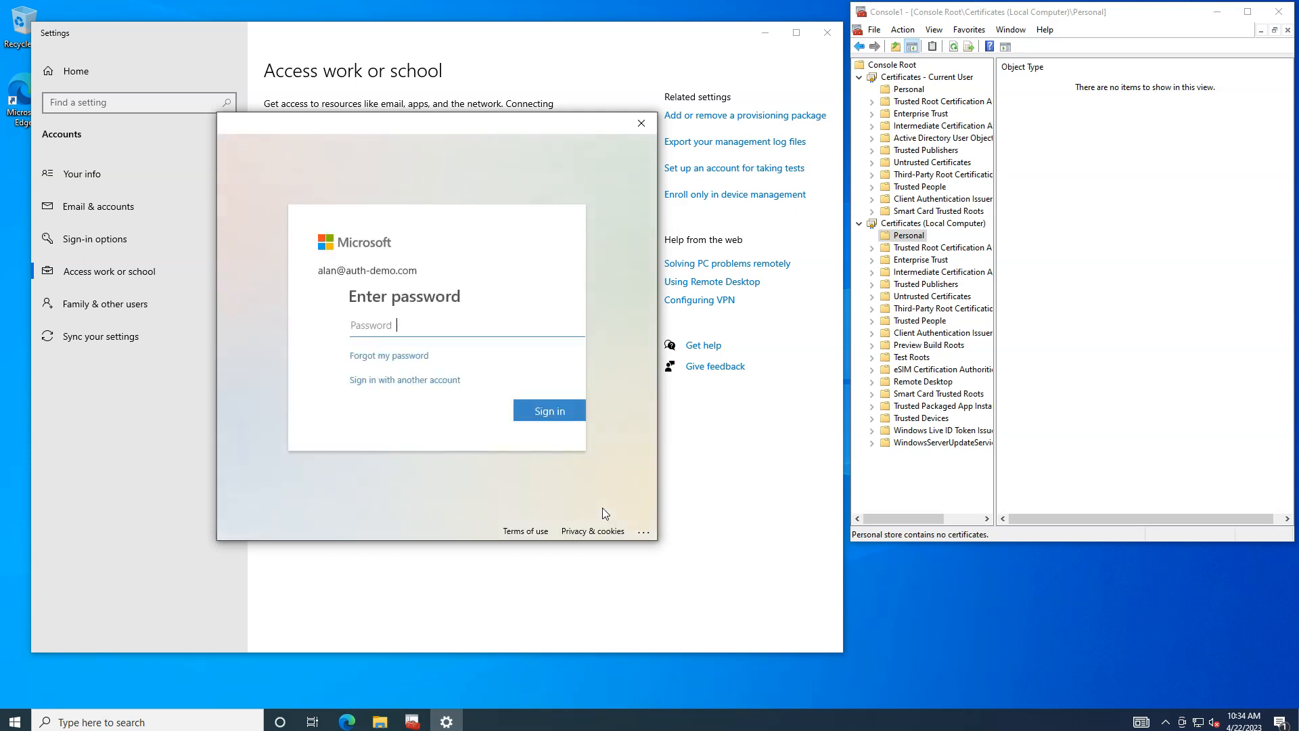
Enter the account password, sign in and finish the work or school account setup
{"action": "type", "text": "**********"}
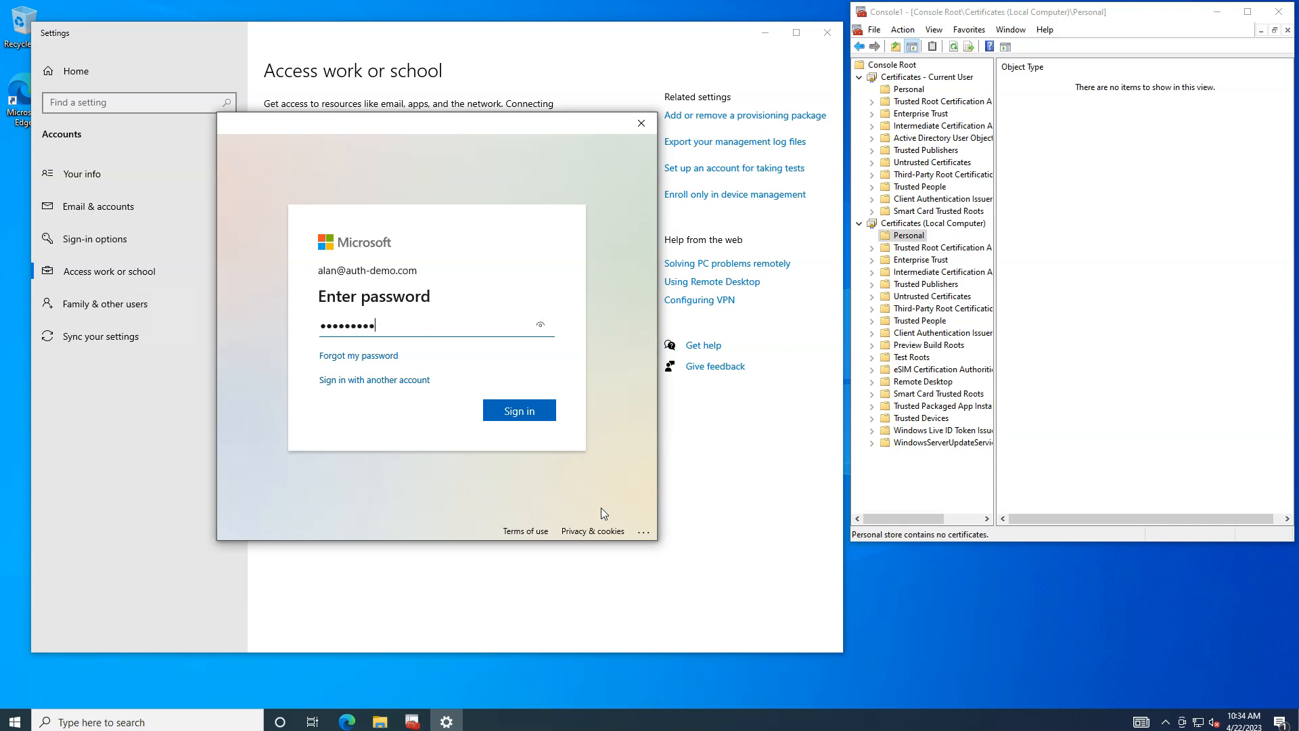
{"action": "type", "text": "**"}
{"action": "key", "text": "Return"}
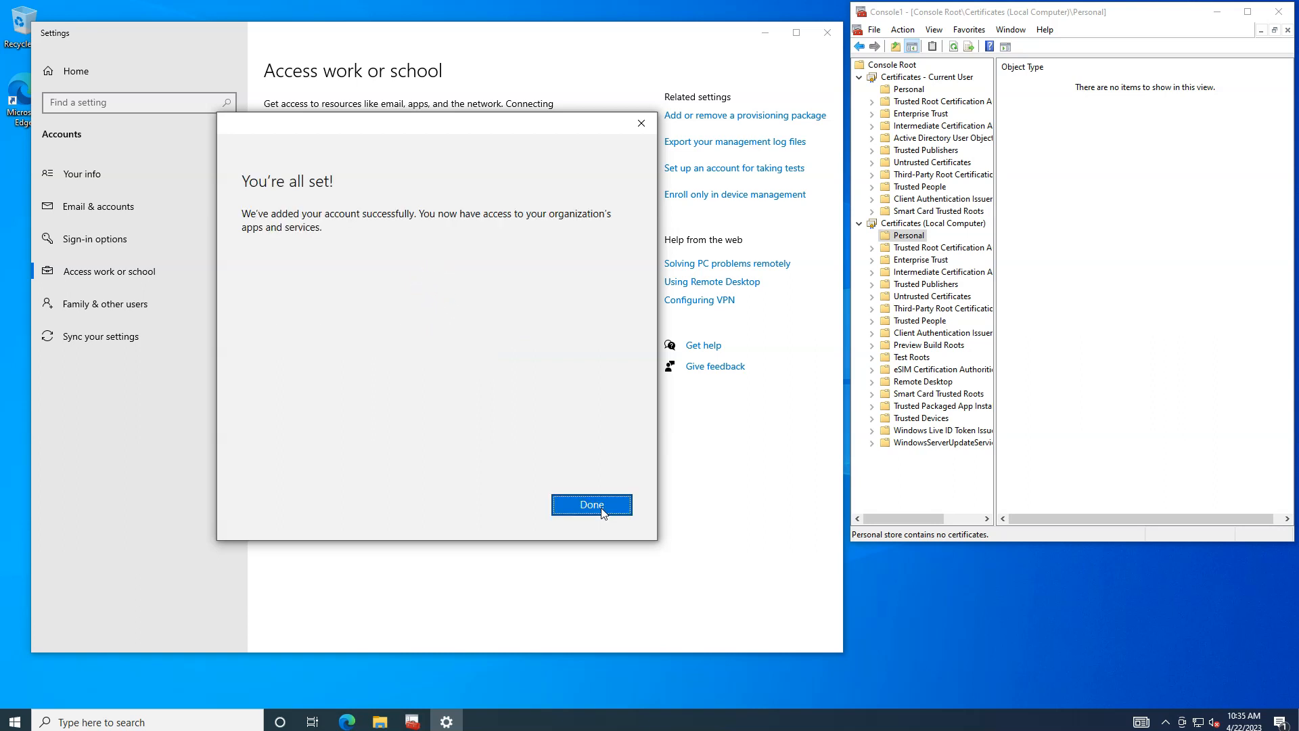
{"action": "left_click", "coordinate": [603, 512]}
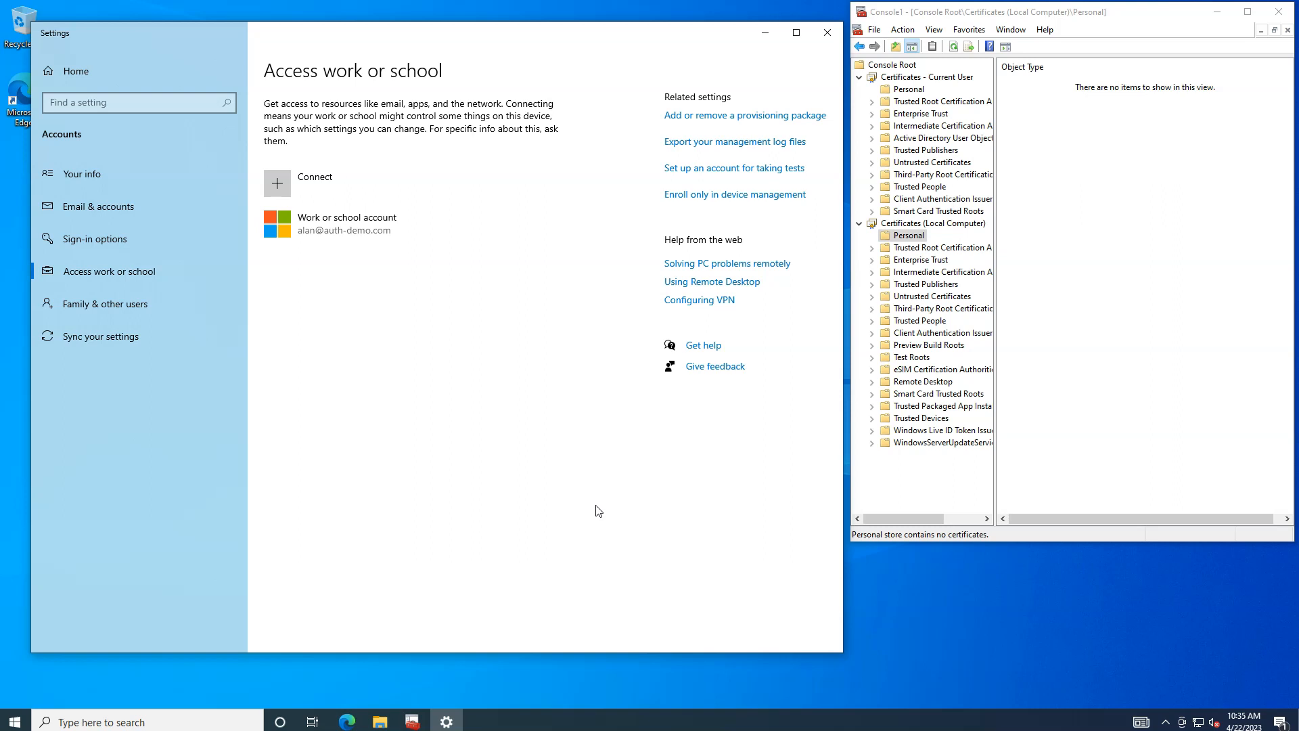
Refresh the Local Computer's Personal store in the certificates console and open its Certificates folder
{"action": "left_click", "coordinate": [1070, 261]}
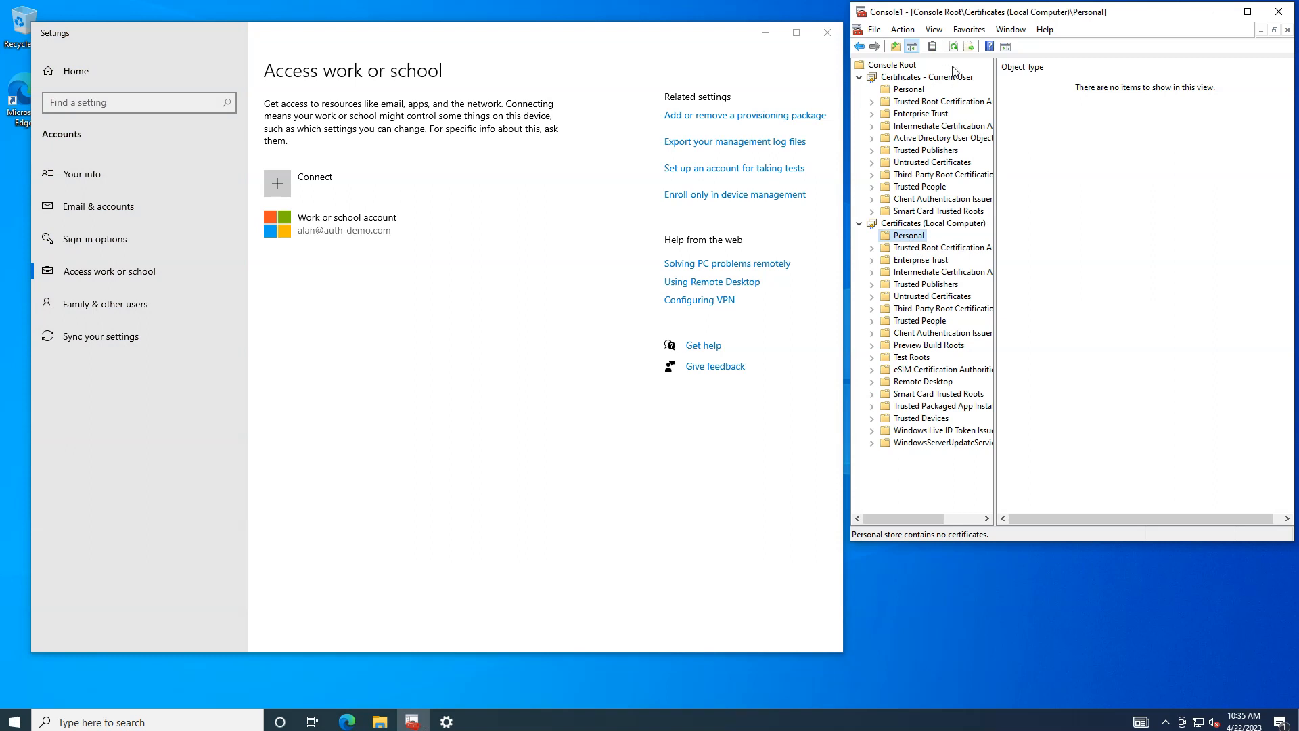
{"action": "left_click", "coordinate": [955, 45]}
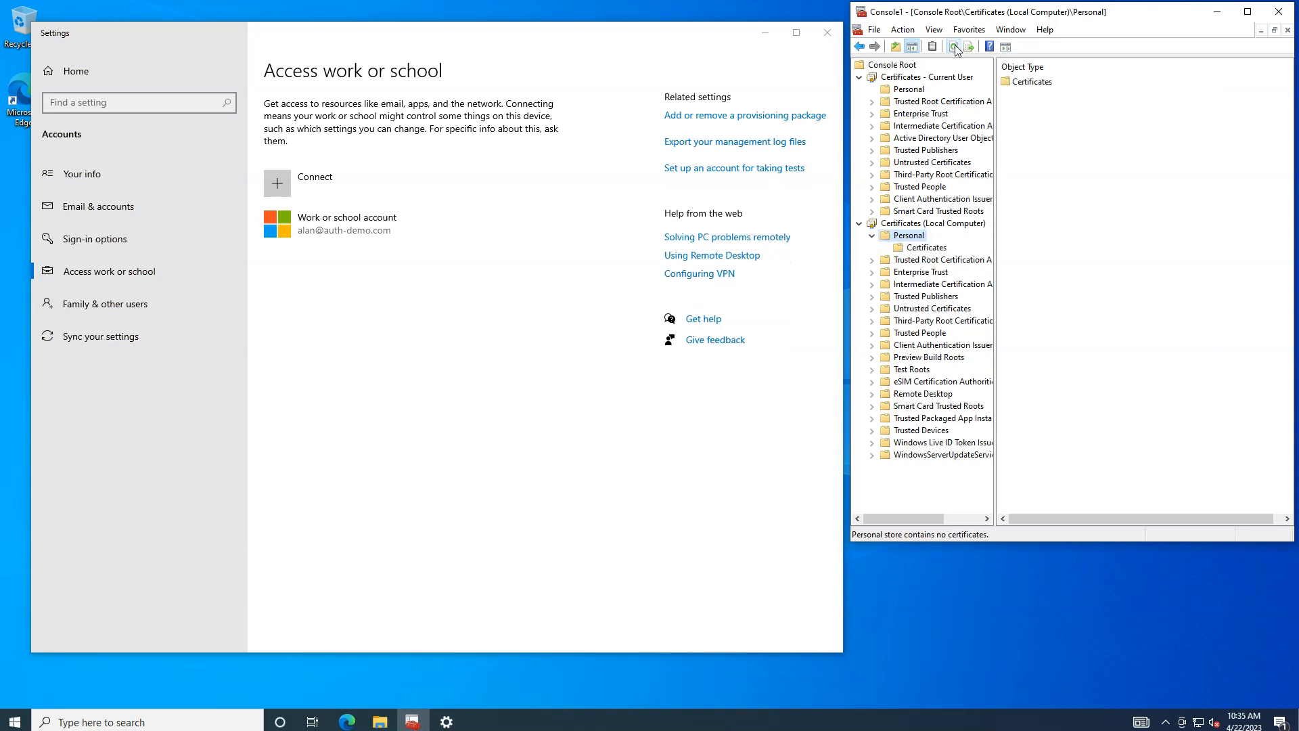
{"action": "left_click", "coordinate": [931, 248]}
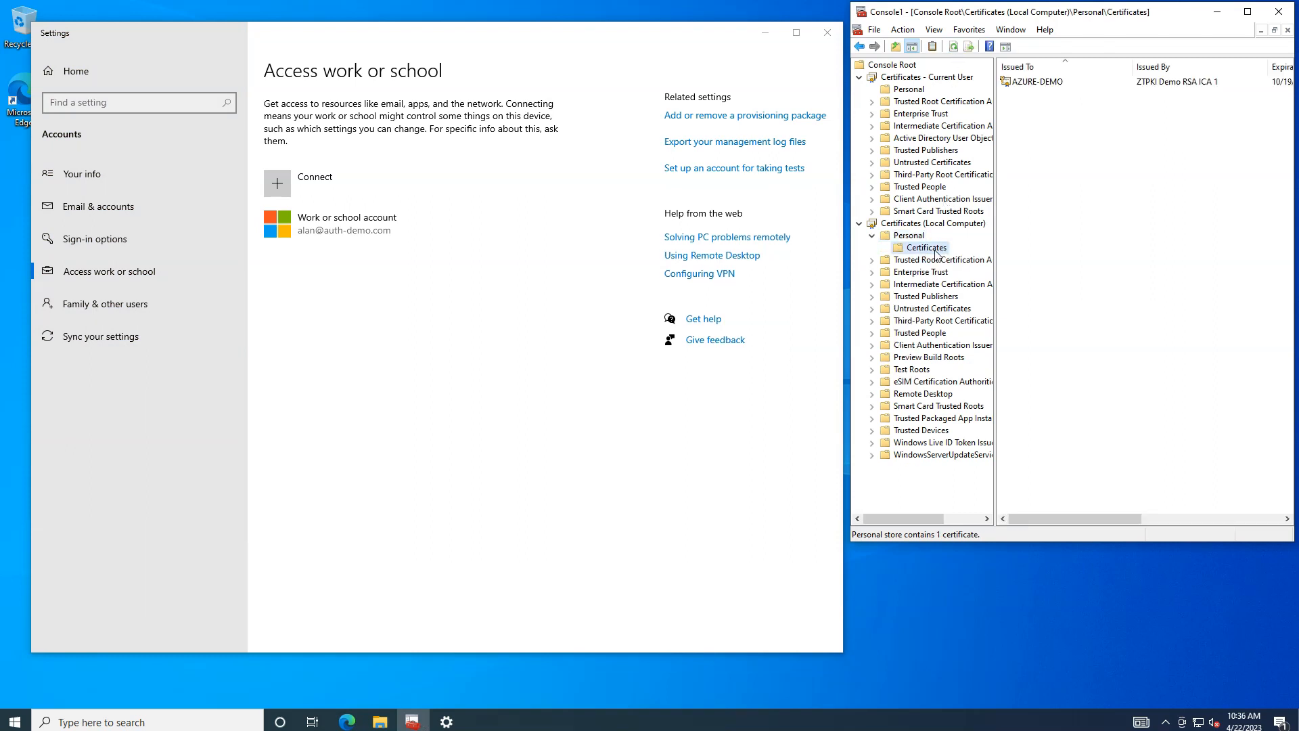
Examine the certification path of the AZURE-DEMO certificate and close its details
{"action": "mouse_move", "coordinate": [1047, 520]}
{"action": "left_mouse_down"}
{"action": "mouse_move", "coordinate": [1135, 519]}
{"action": "mouse_move", "coordinate": [1049, 512]}
{"action": "left_mouse_up"}
{"action": "double_click", "coordinate": [1053, 82]}
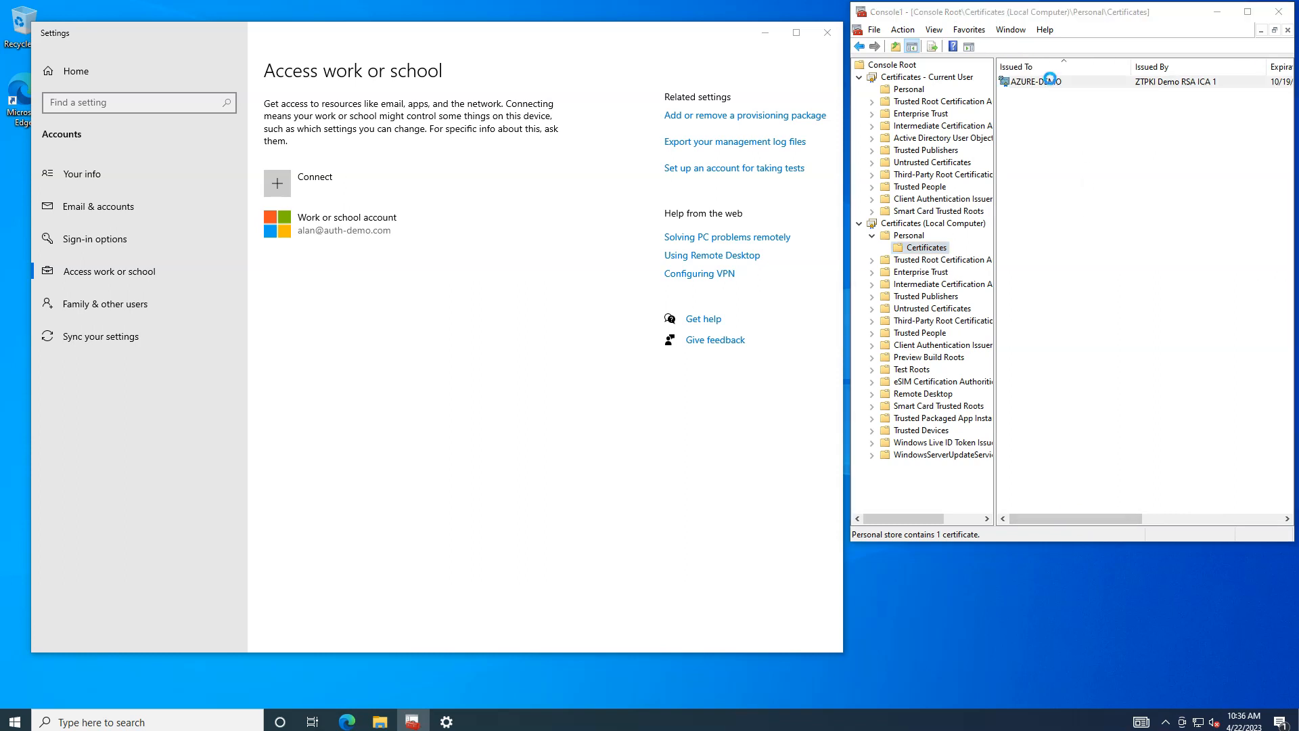
{"action": "left_click", "coordinate": [963, 46]}
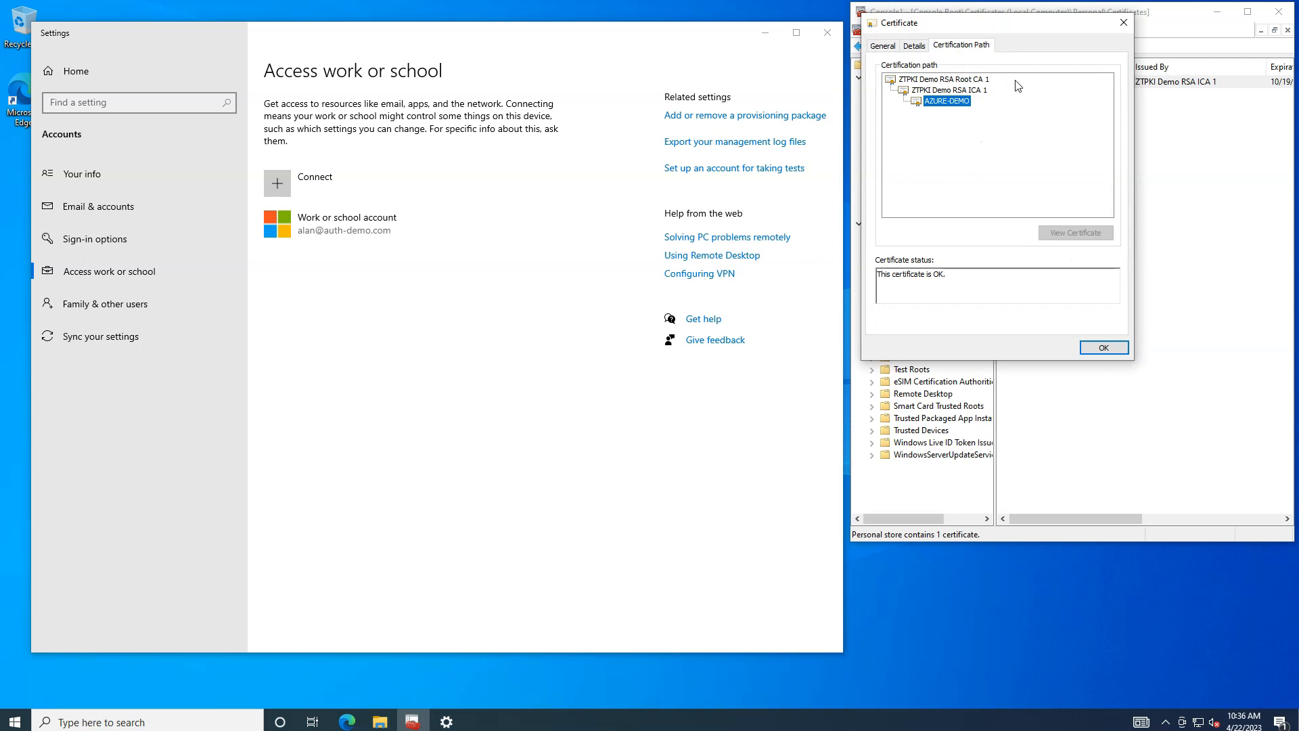
{"action": "left_click", "coordinate": [1115, 349]}
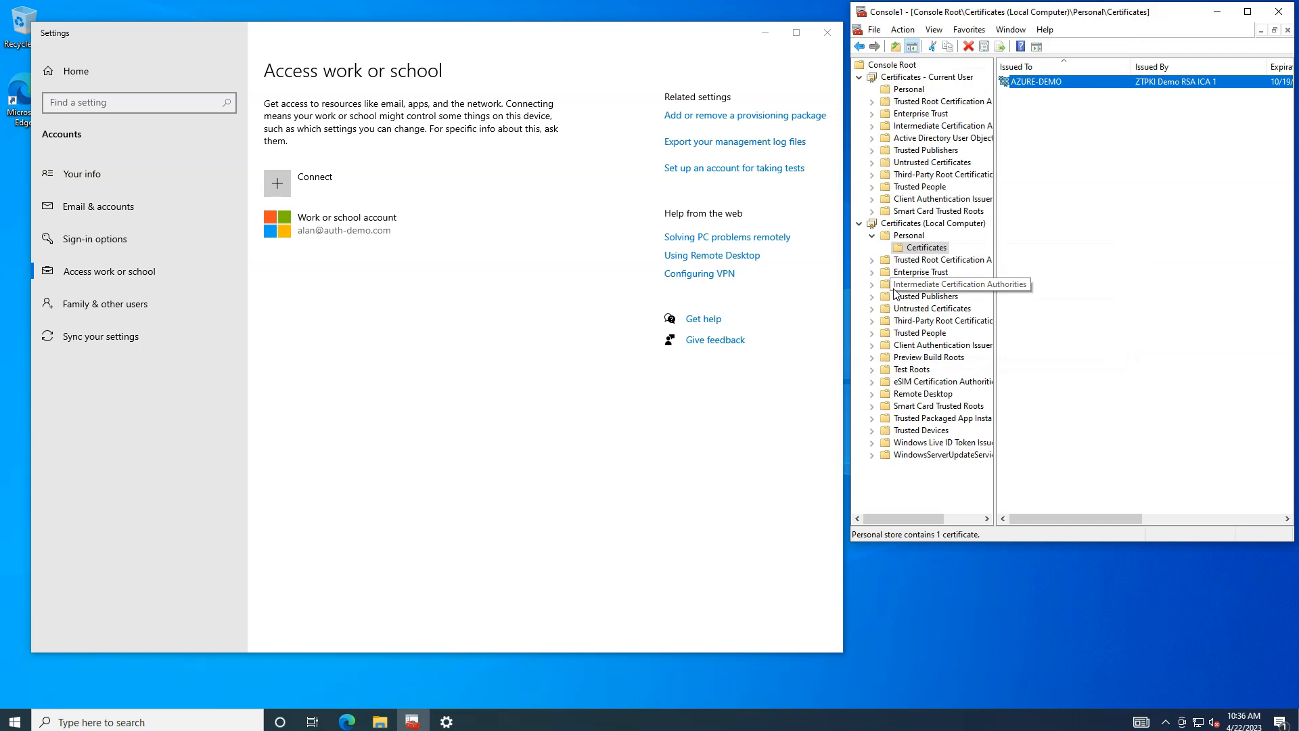
List the Local Computer's Trusted Root Certification Authorities certificates and select ZTPKI Demo RSA Root CA 1
{"action": "left_click", "coordinate": [895, 263]}
{"action": "double_click", "coordinate": [896, 264]}
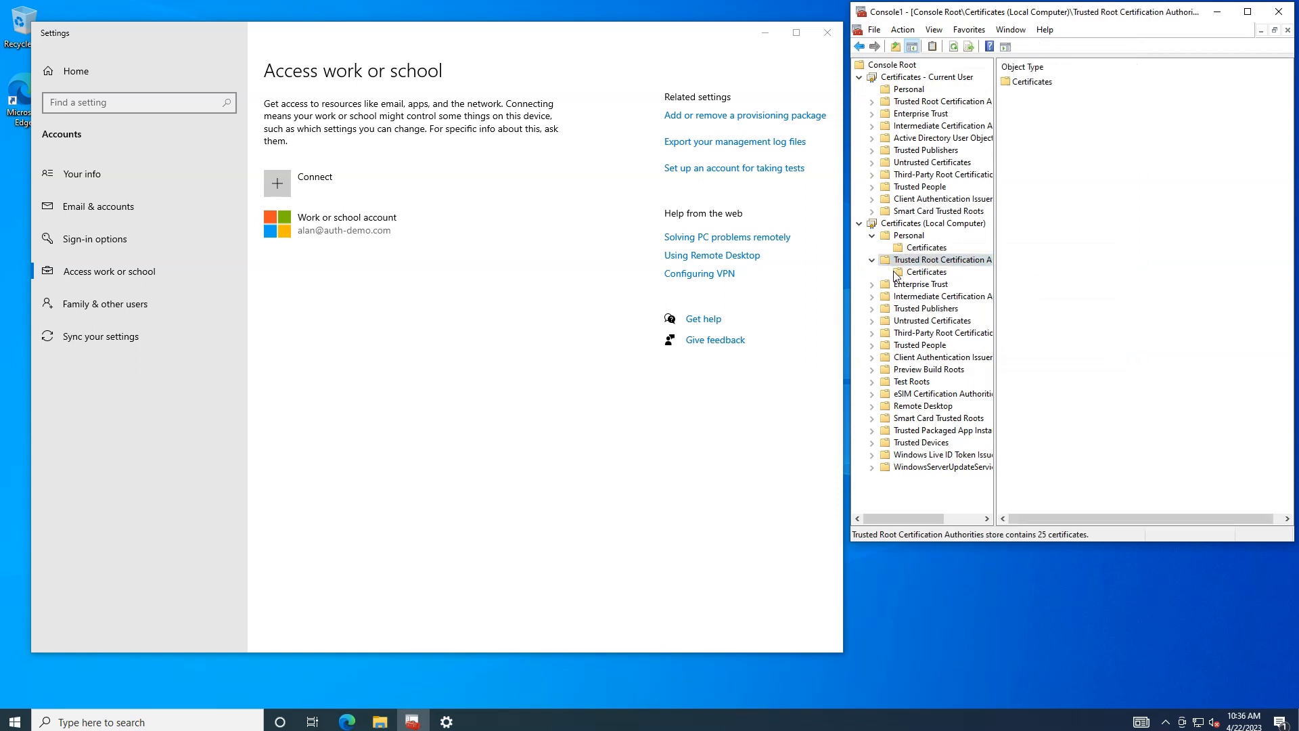
{"action": "left_click", "coordinate": [902, 272]}
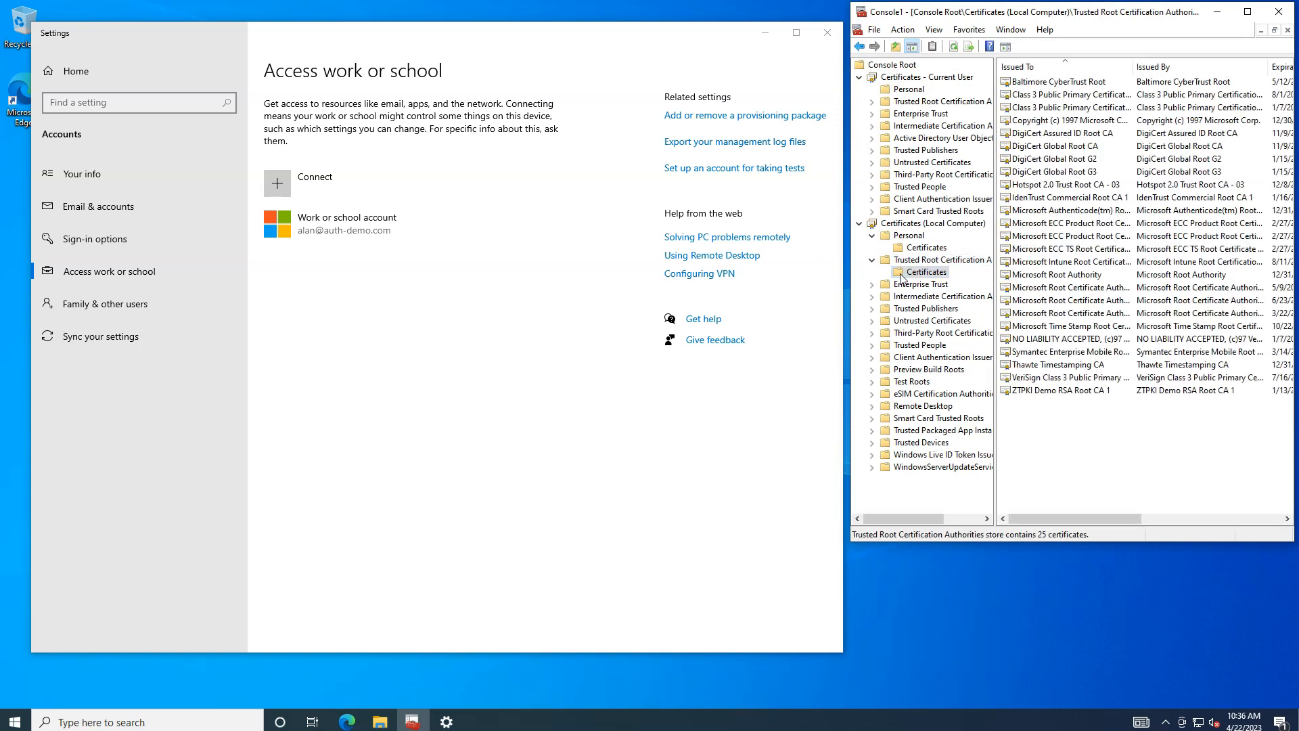
{"action": "left_click", "coordinate": [1067, 391]}
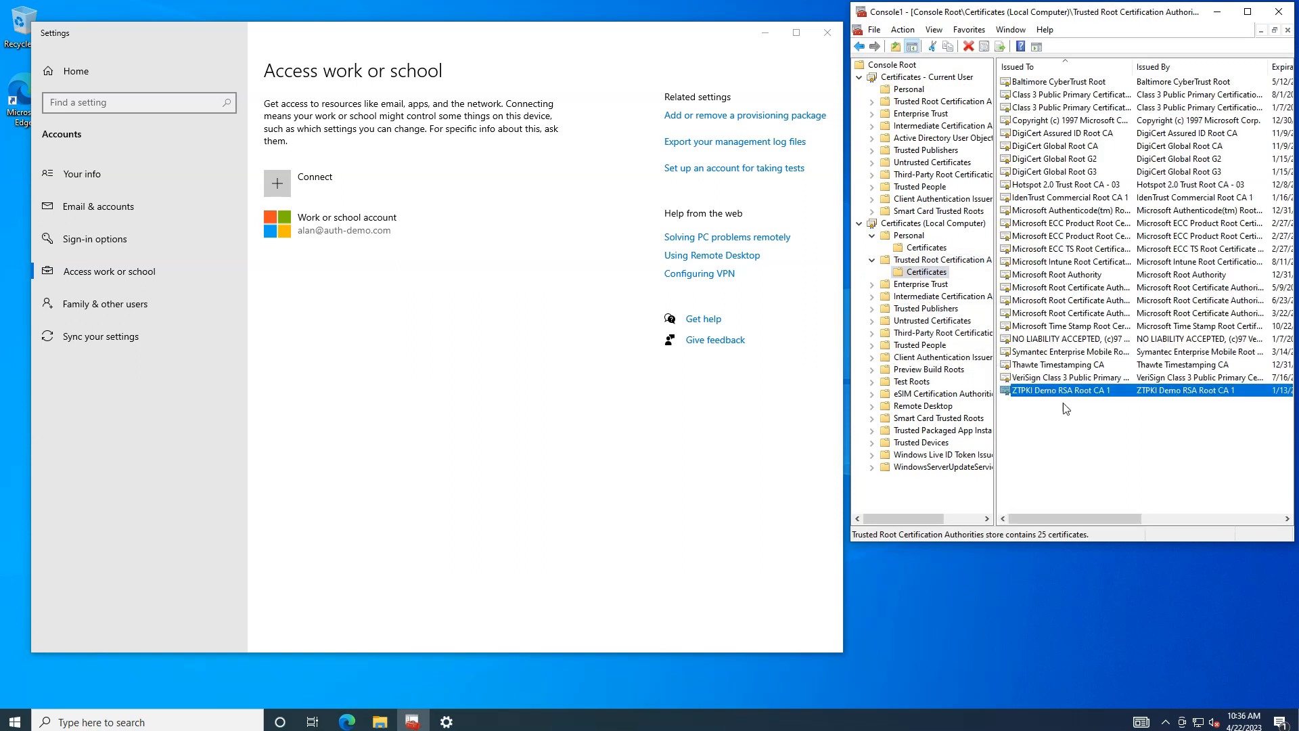
Examine the ZTPKI entries among the Local Computer's Intermediate Certification Authorities certificates and return to its Personal certificates
{"action": "double_click", "coordinate": [934, 298]}
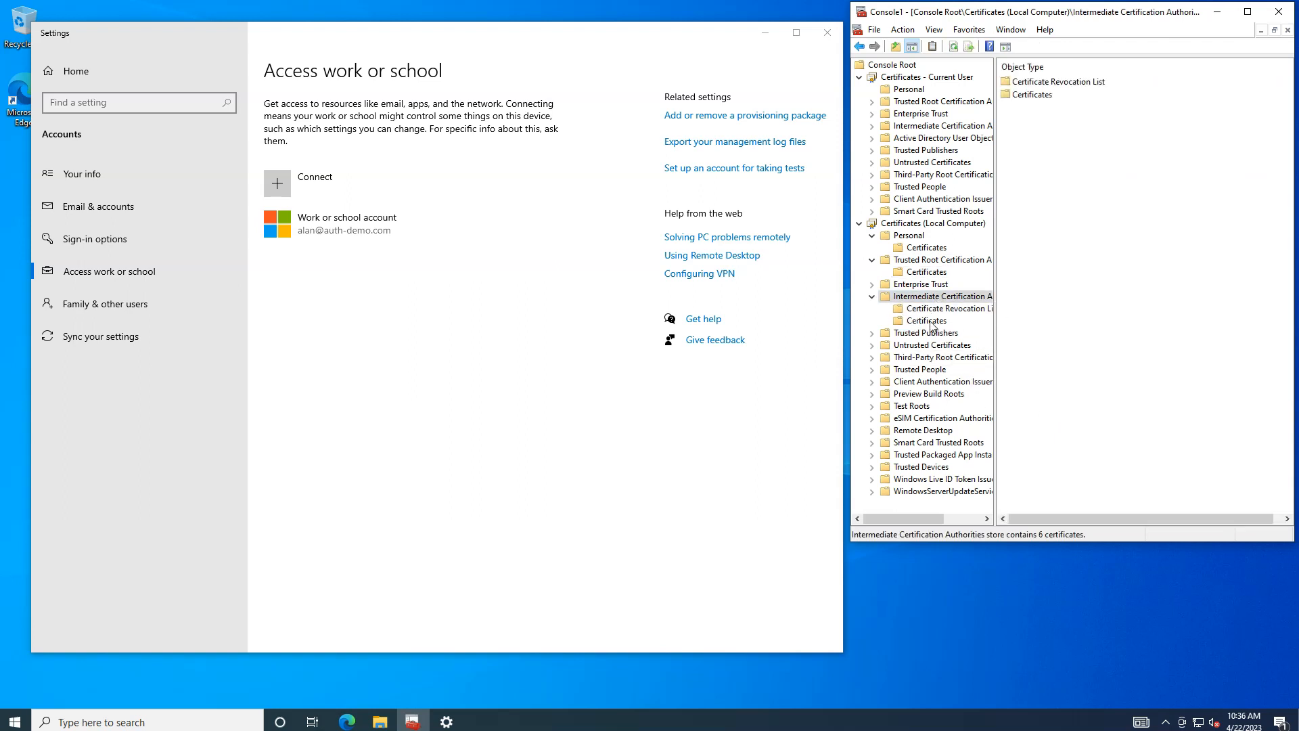
{"action": "left_click", "coordinate": [931, 323]}
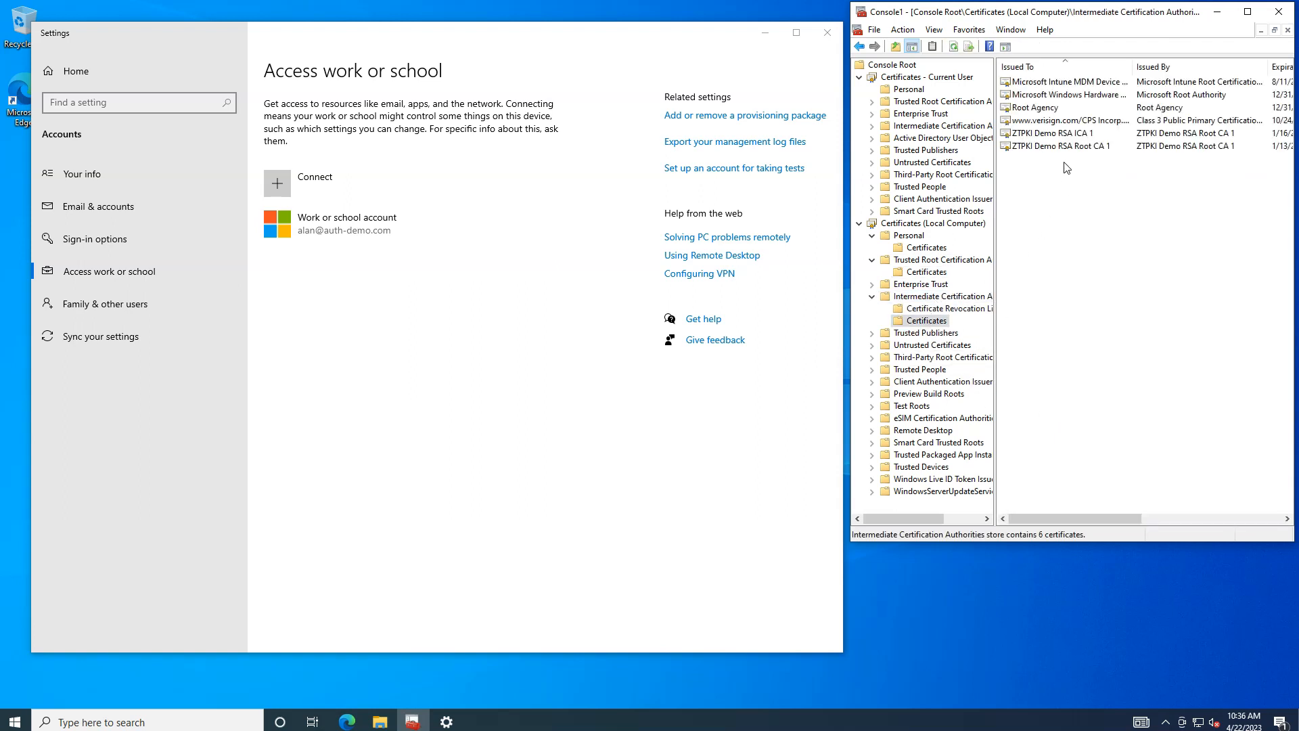
{"action": "left_click", "coordinate": [1066, 148]}
{"action": "left_click", "coordinate": [1050, 160]}
{"action": "left_click", "coordinate": [872, 297]}
{"action": "left_click", "coordinate": [873, 260]}
{"action": "left_click", "coordinate": [920, 248]}
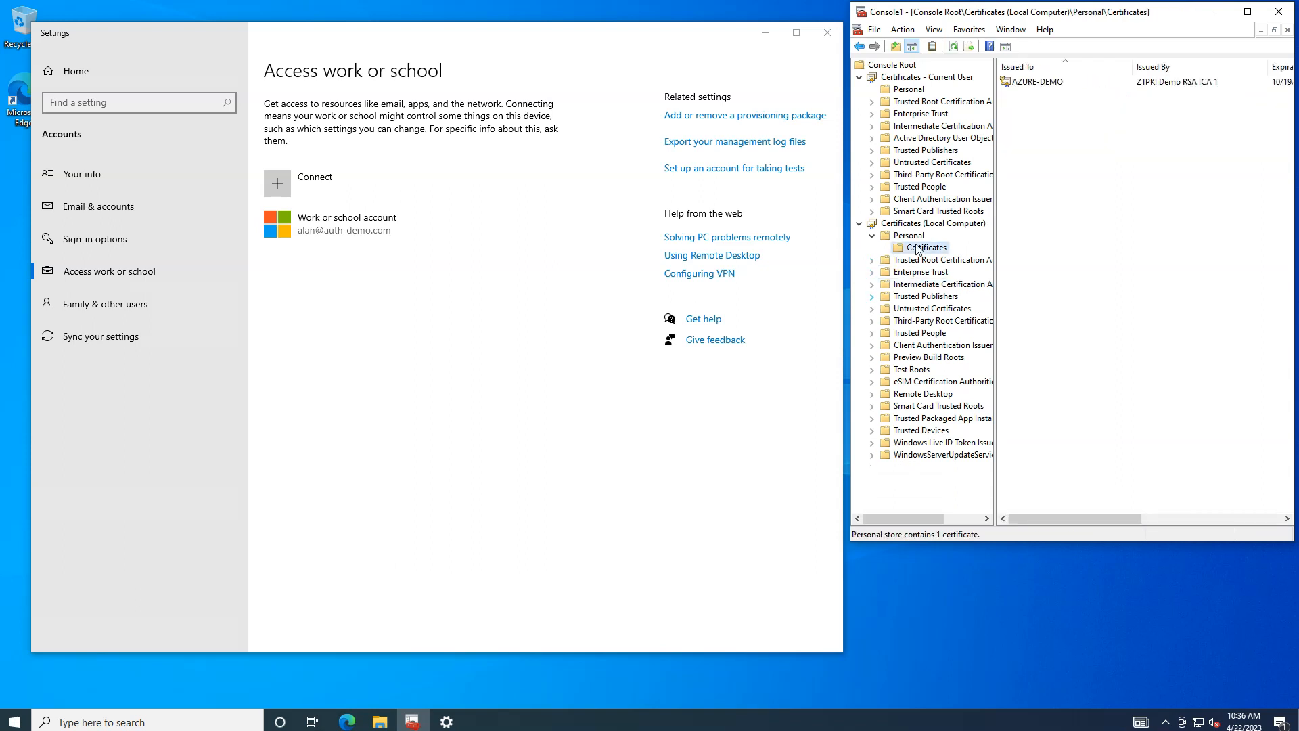
Refresh the Current User's Personal store and view the certificate in its Certificates folder
{"action": "left_click", "coordinate": [908, 89]}
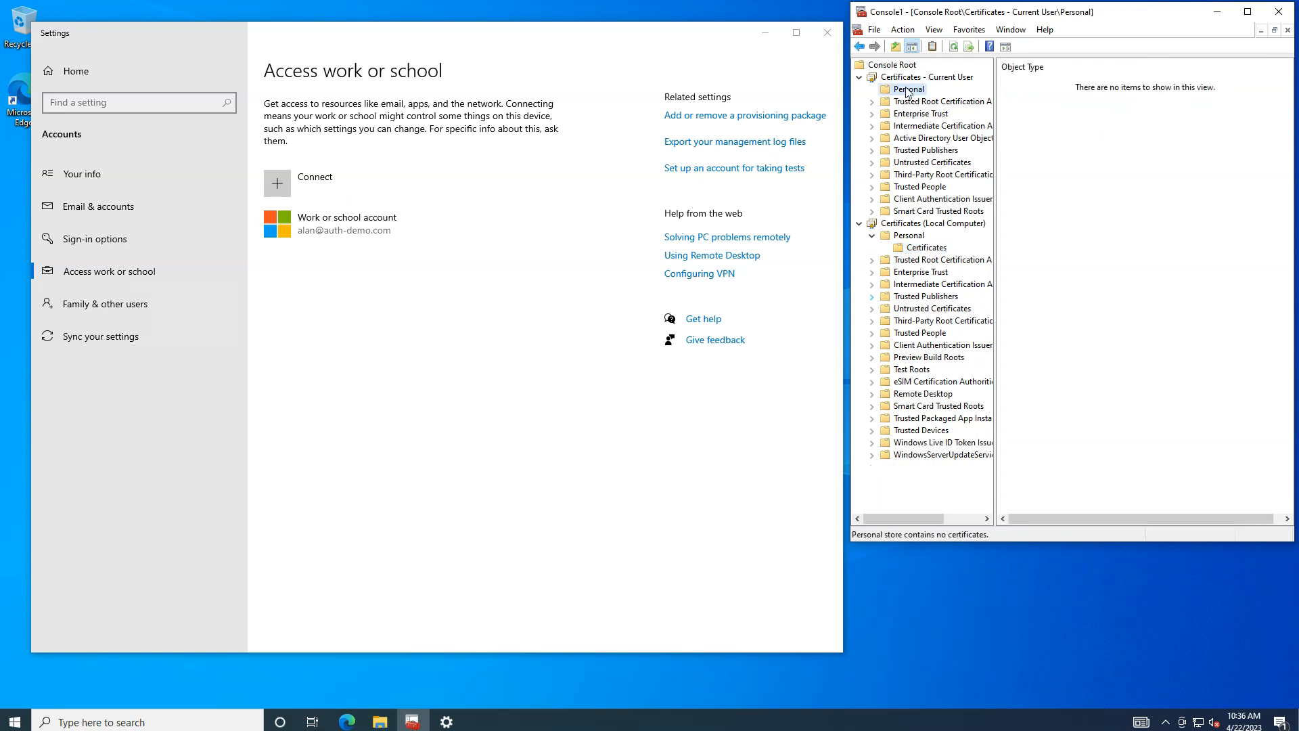
{"action": "left_click", "coordinate": [954, 46]}
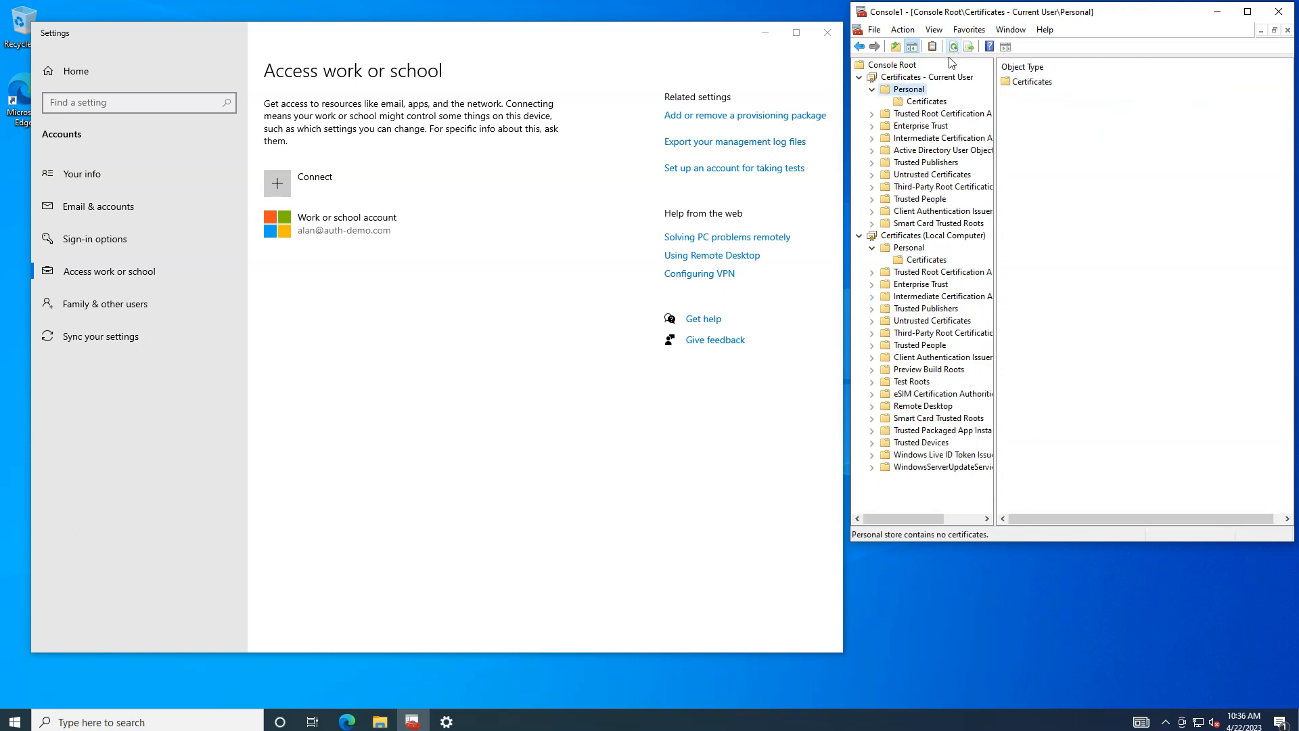
{"action": "left_click", "coordinate": [939, 102]}
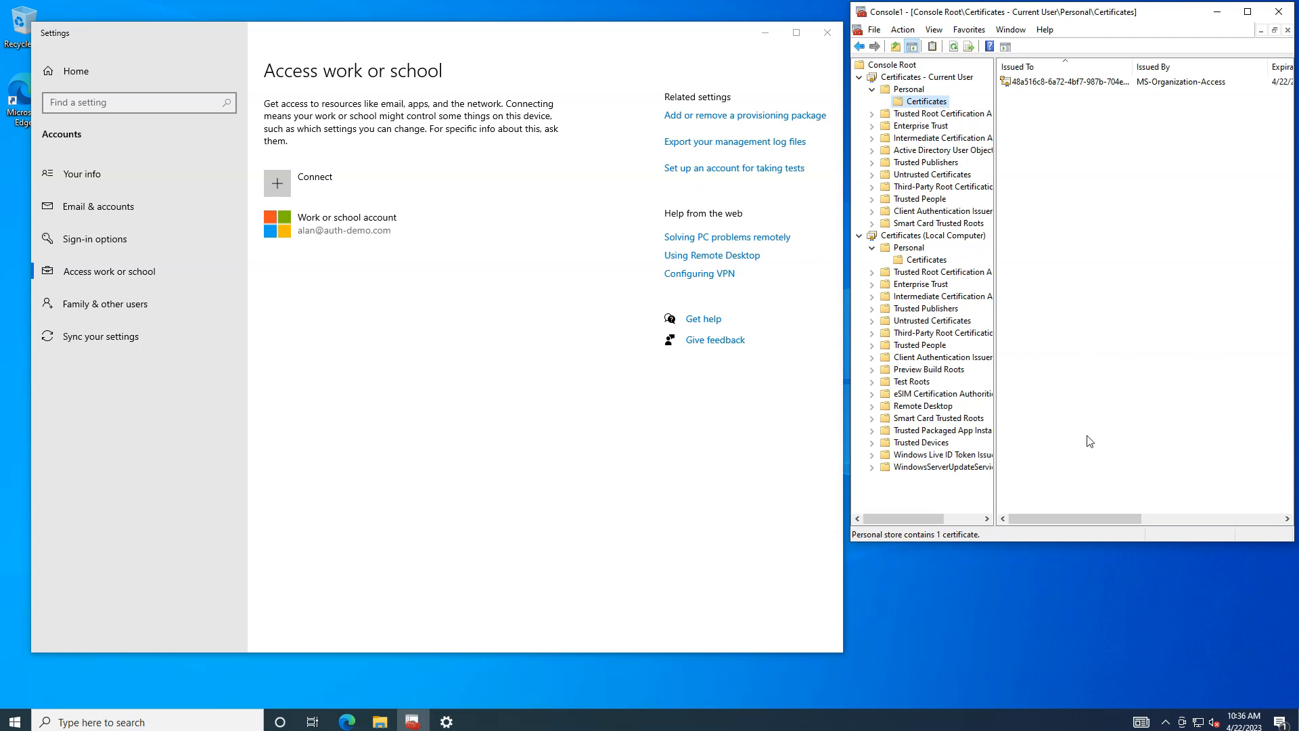
{"action": "left_click_drag", "start_coordinate": [1049, 517], "coordinate": [1018, 513]}
Switch to the Azure portal in the browser and open the SCEP Integration with ZTPKI app registration
{"action": "key", "text": "alt+Tab"}
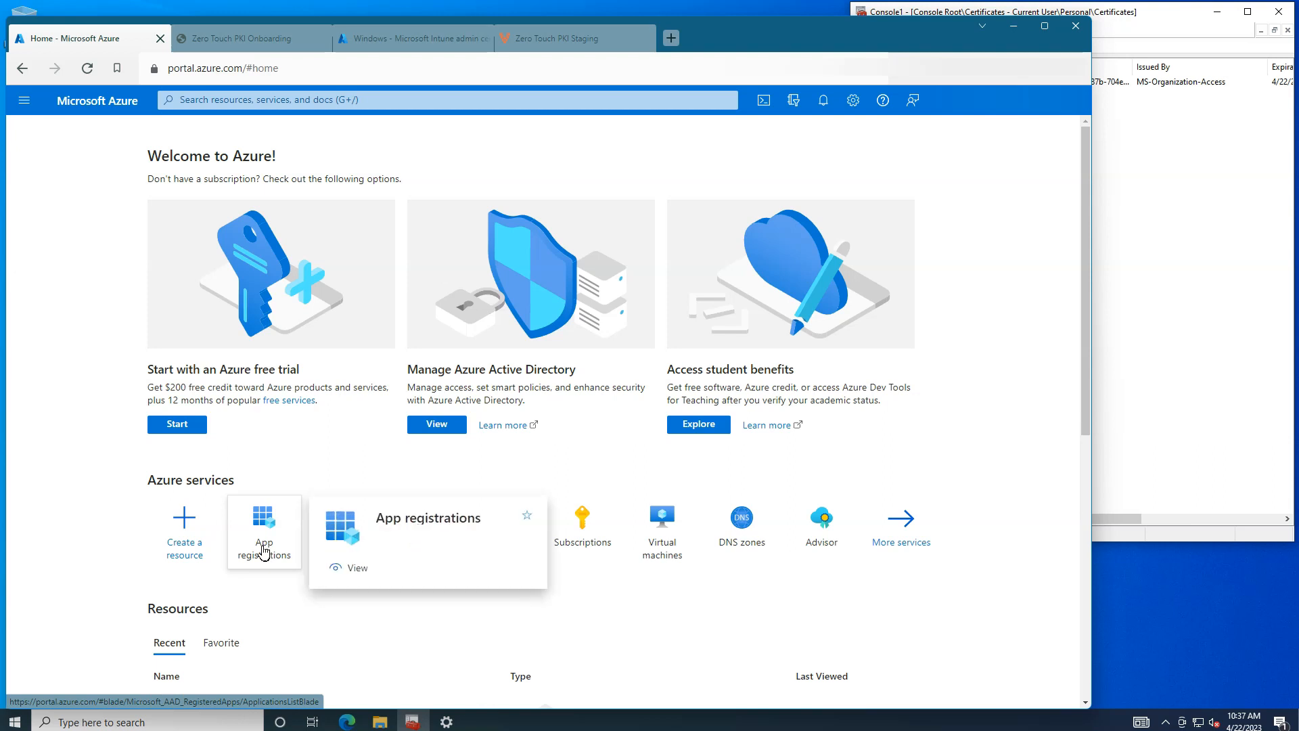
{"action": "left_click", "coordinate": [263, 552]}
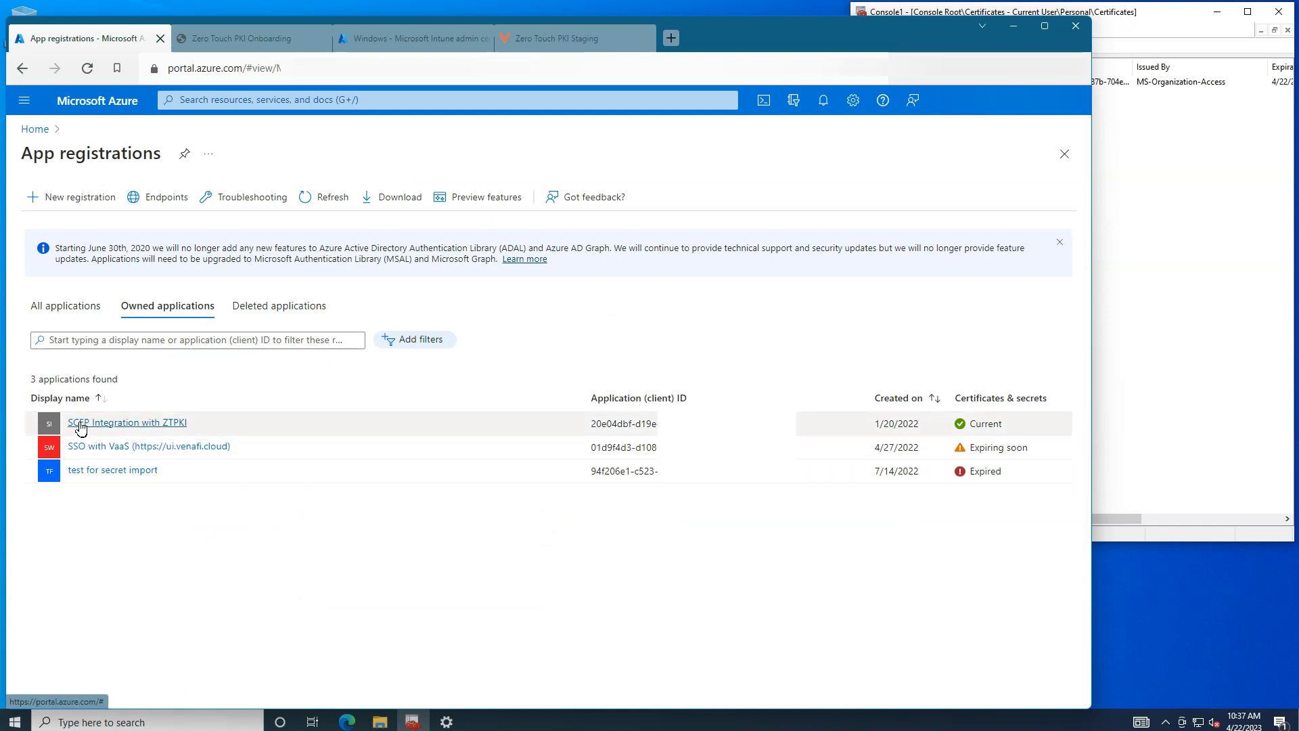
{"action": "left_click", "coordinate": [166, 424]}
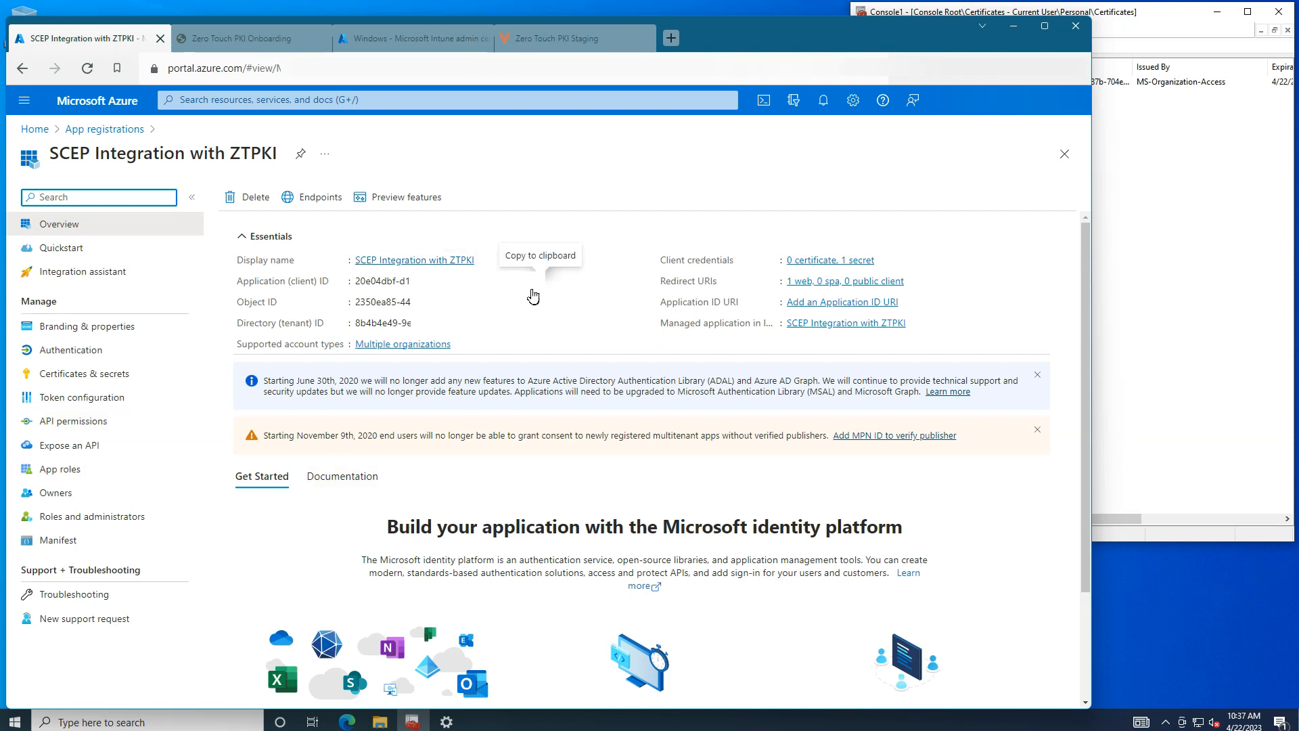
Review the app registration's client secrets and its configured API permissions
{"action": "left_click", "coordinate": [103, 384]}
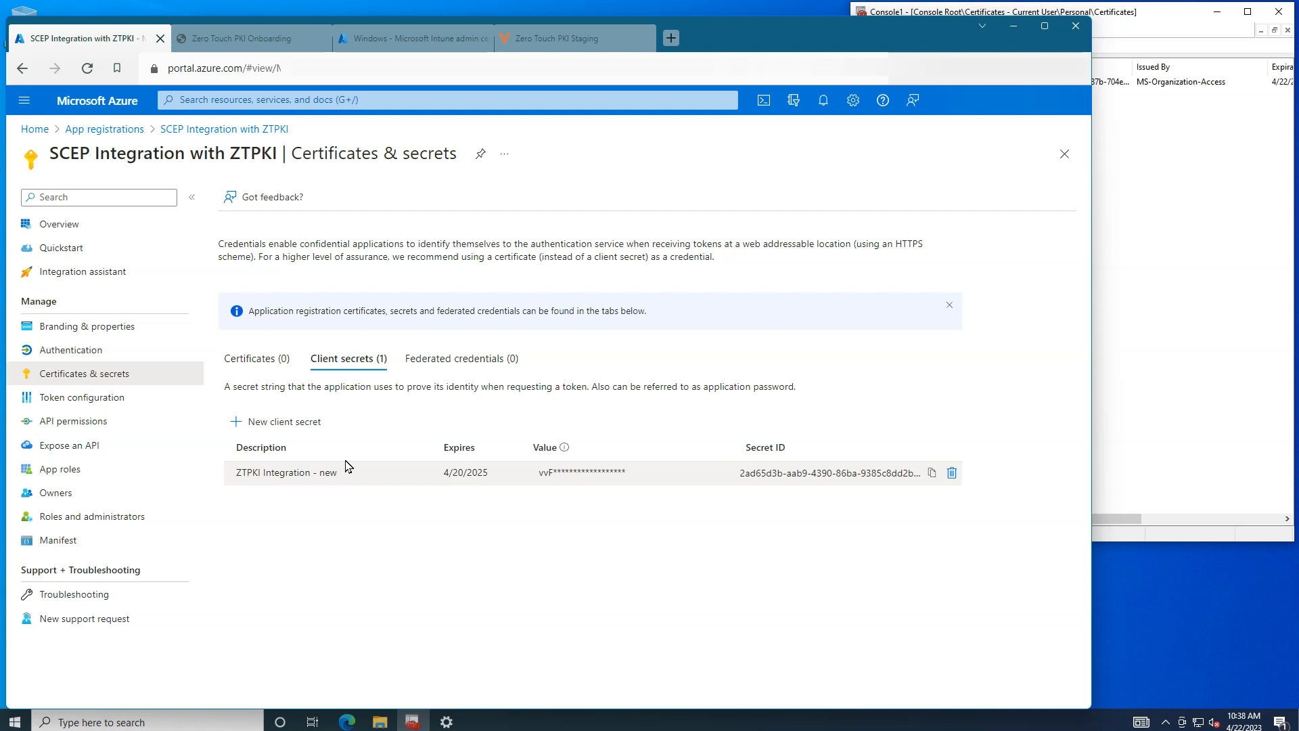
{"action": "left_click", "coordinate": [72, 423]}
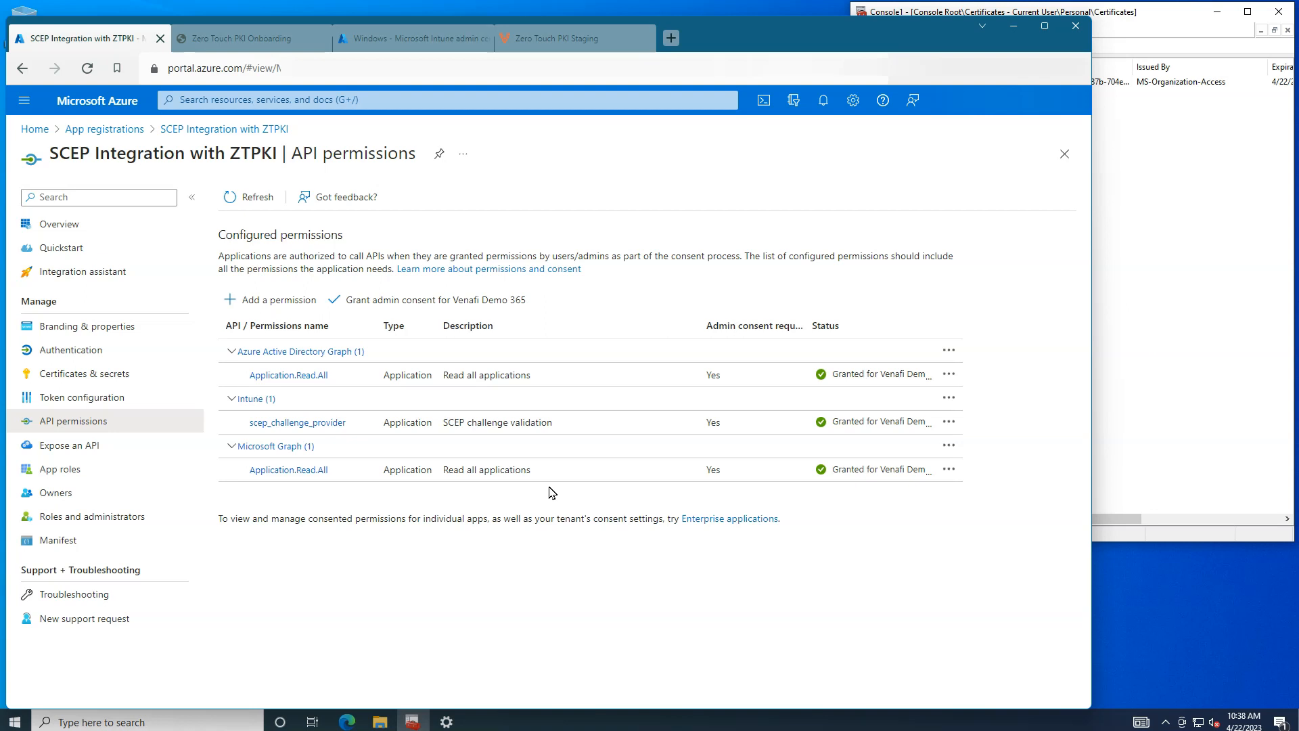
Open the Zero Touch PKI Onboarding document to view the Intune SCEP integration diagram
{"action": "left_click", "coordinate": [251, 40]}
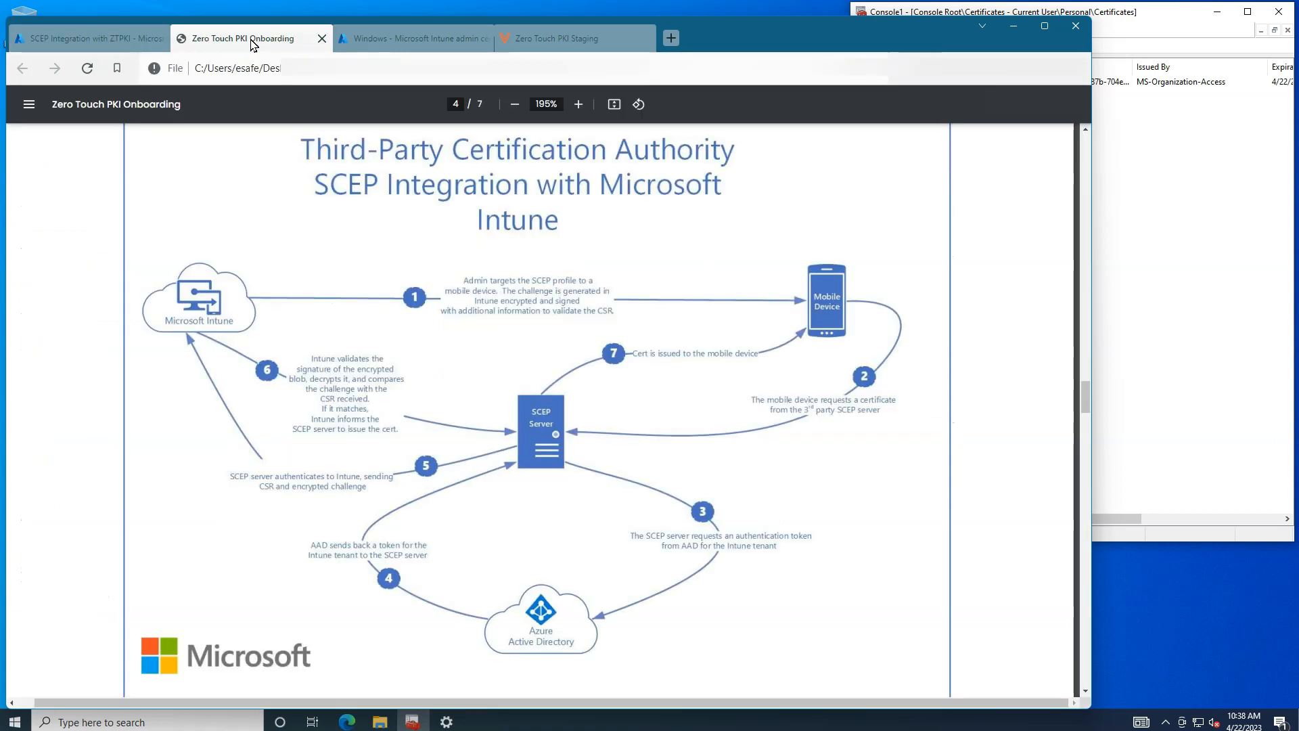
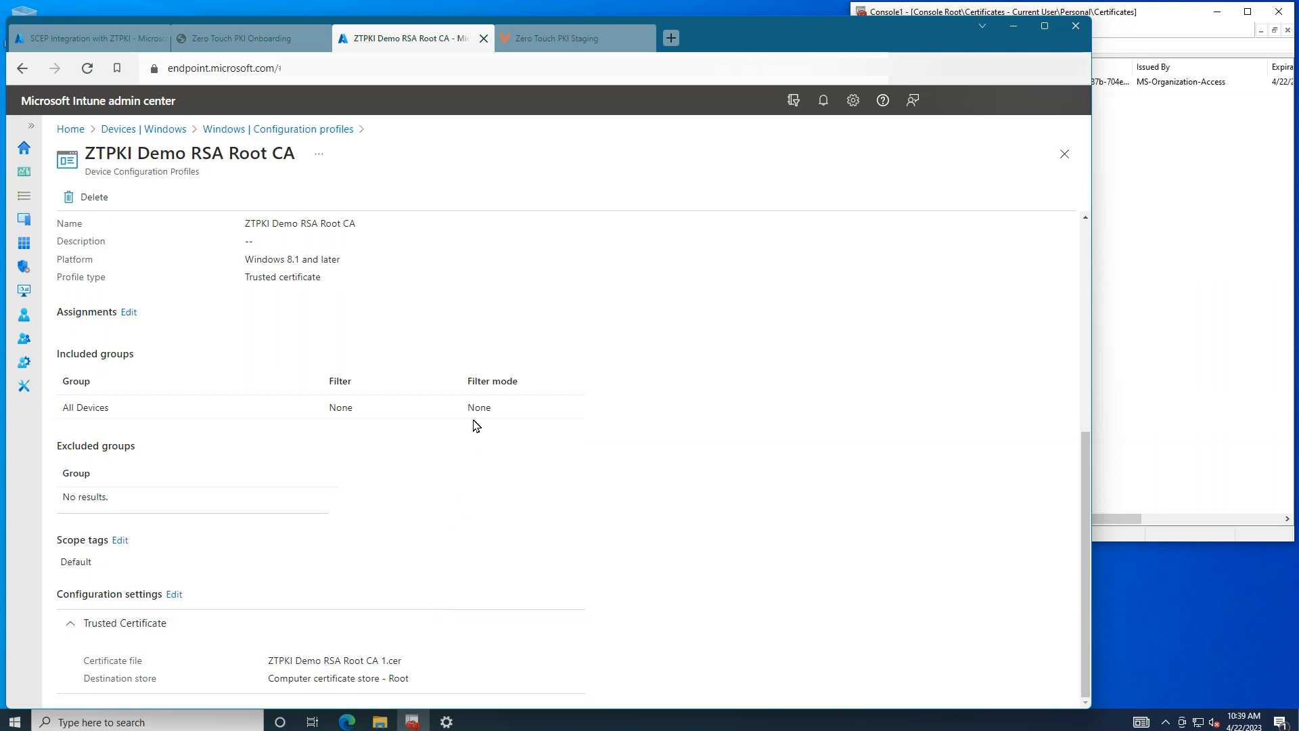
Switch to Zero Touch PKI Staging, open the ZTPKI Demo RSA ICA 1 certificate authority and review its certificate and issuer details
{"action": "left_click", "coordinate": [548, 42]}
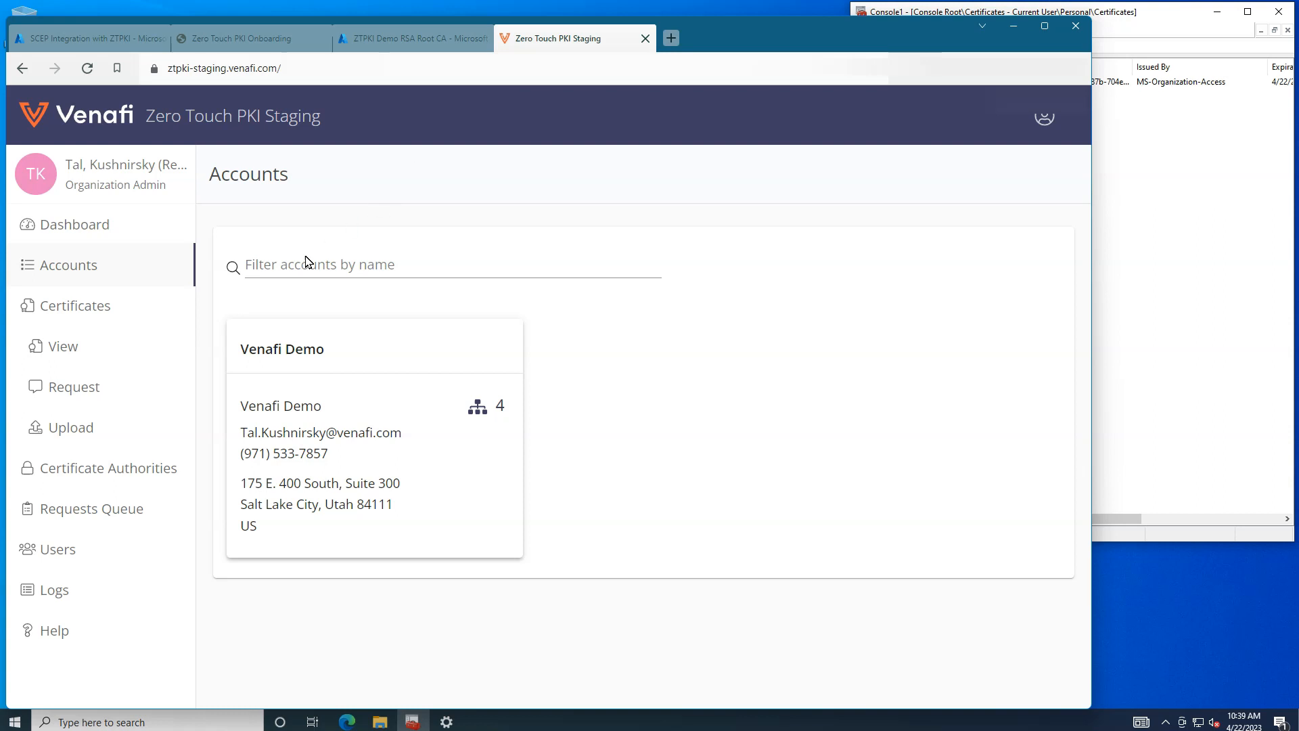
{"action": "left_click", "coordinate": [65, 481]}
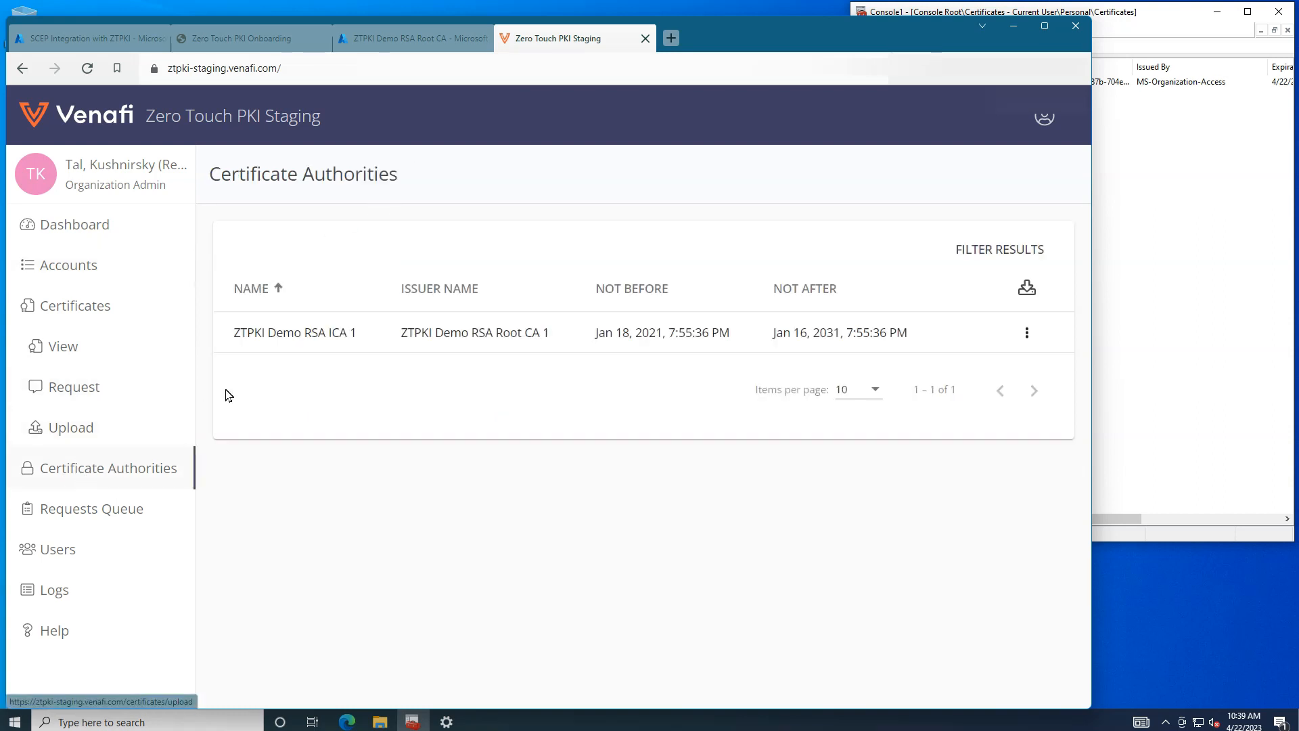
{"action": "left_click", "coordinate": [334, 342]}
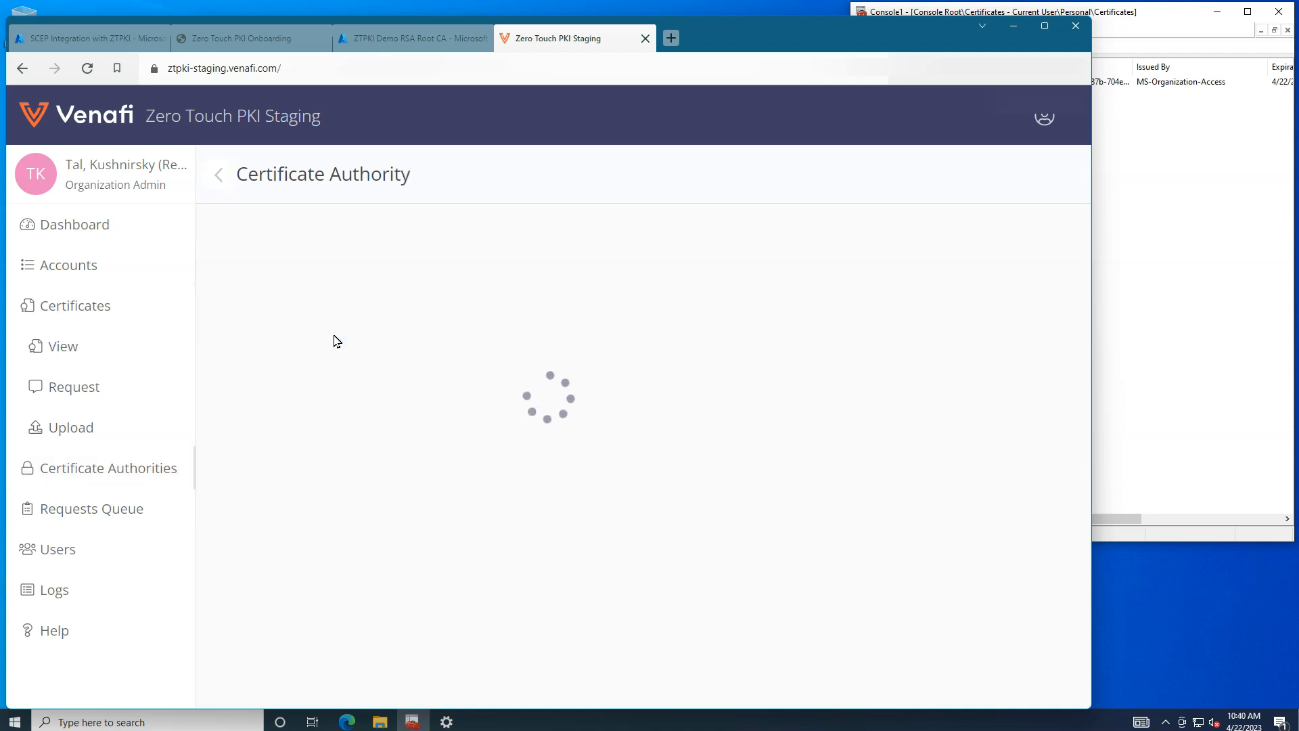
{"action": "scroll", "coordinate": [524, 346], "scroll_direction": "down", "scroll_amount": 4}
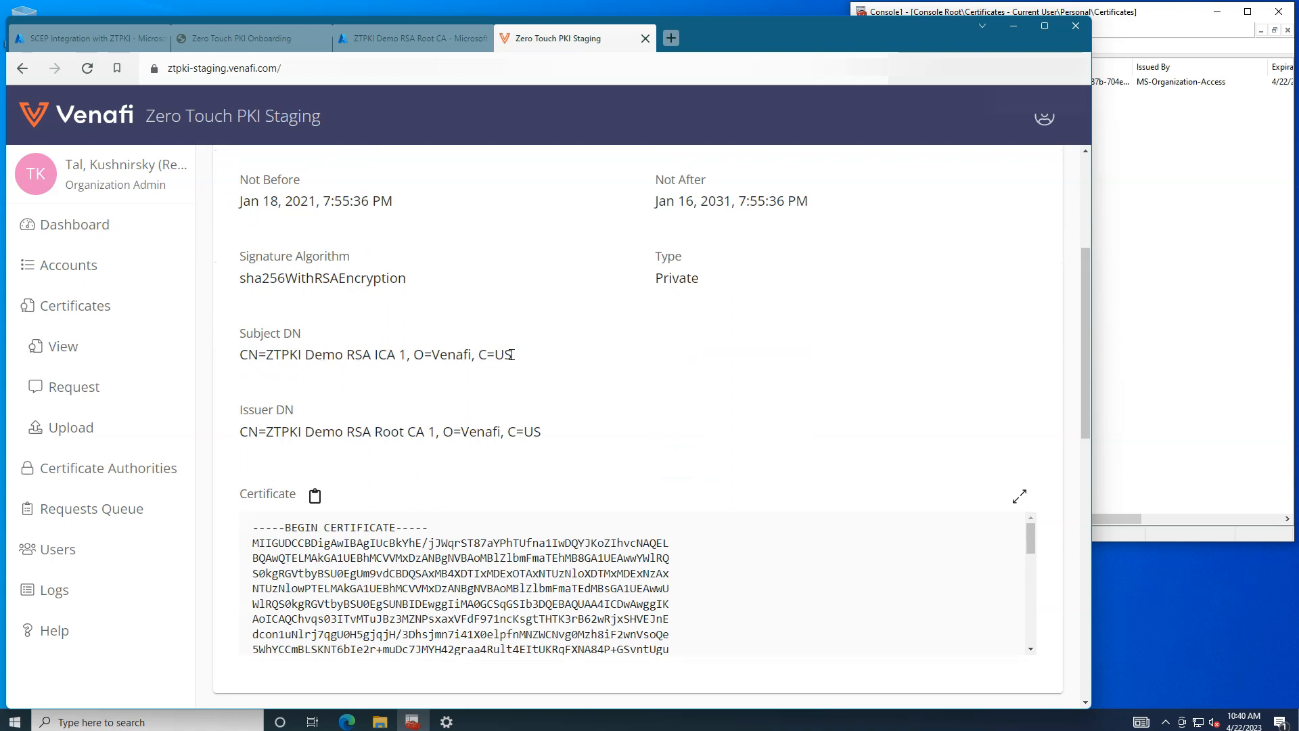
{"action": "scroll", "coordinate": [512, 355], "scroll_direction": "down", "scroll_amount": 3}
{"action": "scroll", "coordinate": [503, 448], "scroll_direction": "down", "scroll_amount": 5}
{"action": "scroll", "coordinate": [516, 560], "scroll_direction": "down", "scroll_amount": 5}
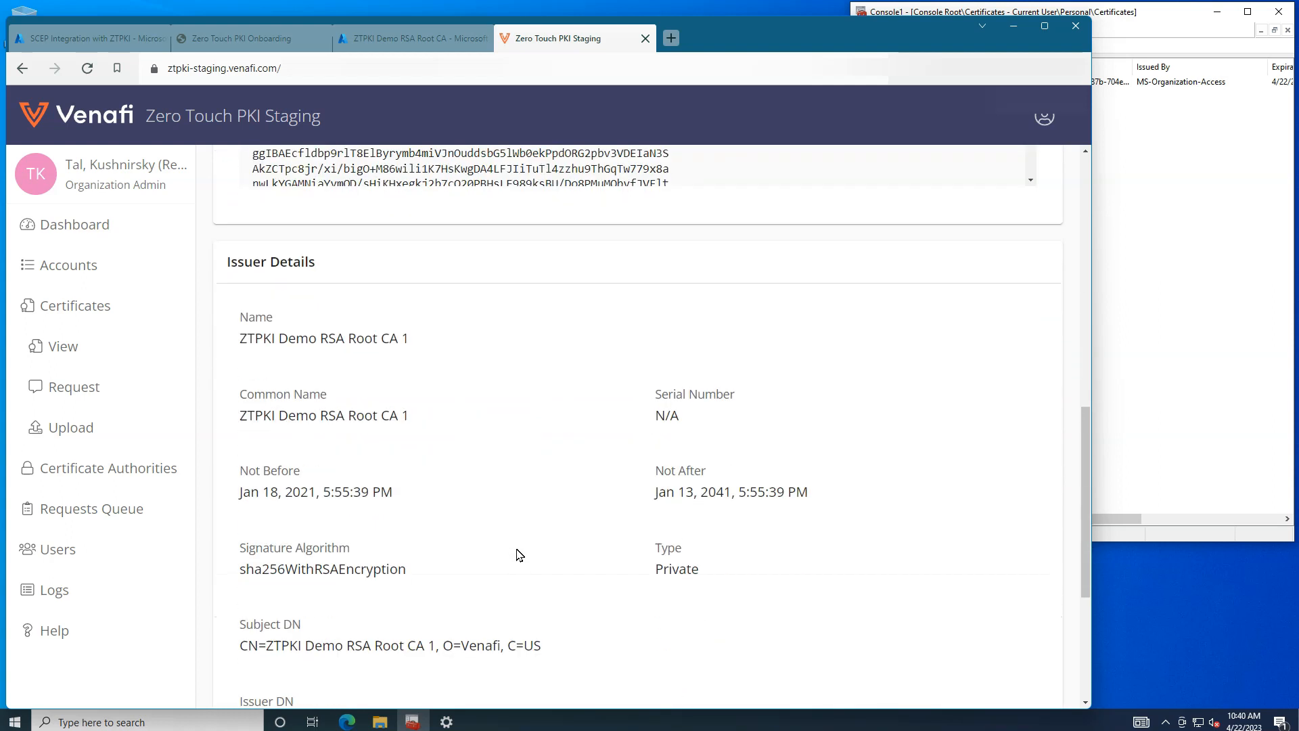
{"action": "scroll", "coordinate": [537, 436], "scroll_direction": "down", "scroll_amount": 3}
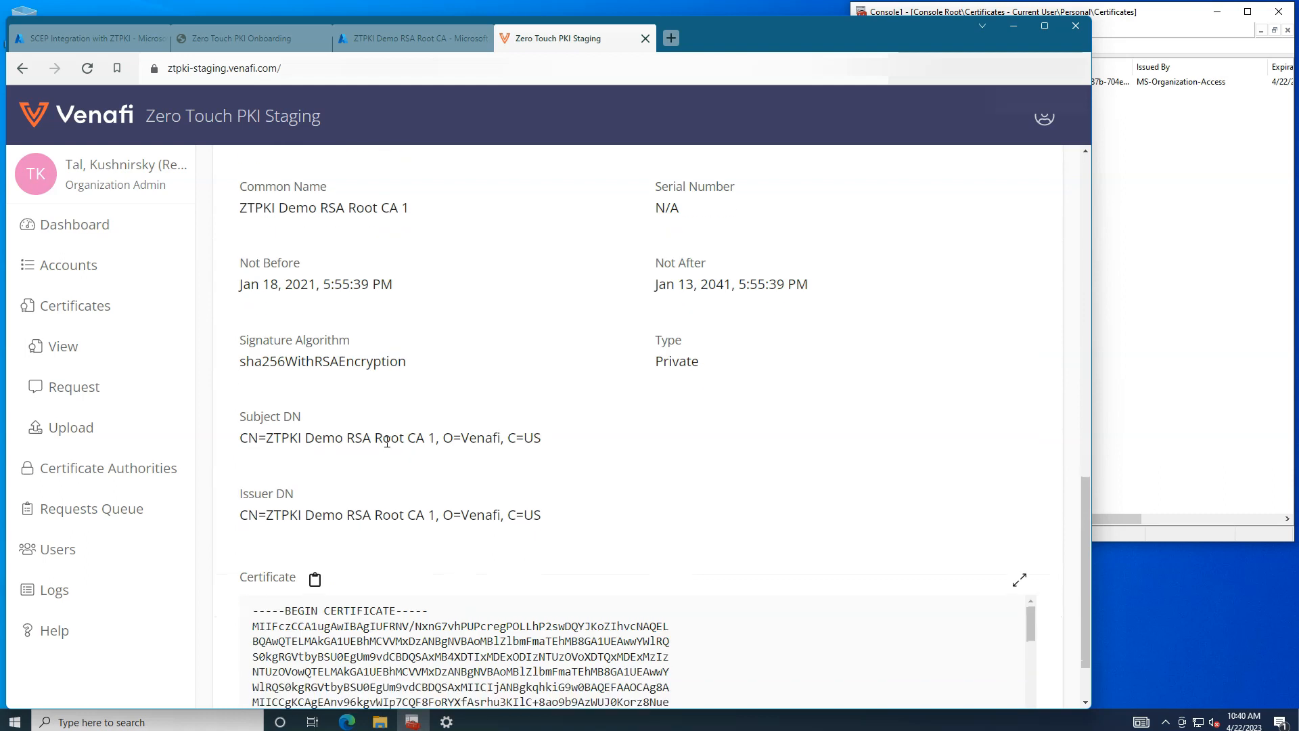
{"action": "scroll", "coordinate": [575, 433], "scroll_direction": "down", "scroll_amount": 1}
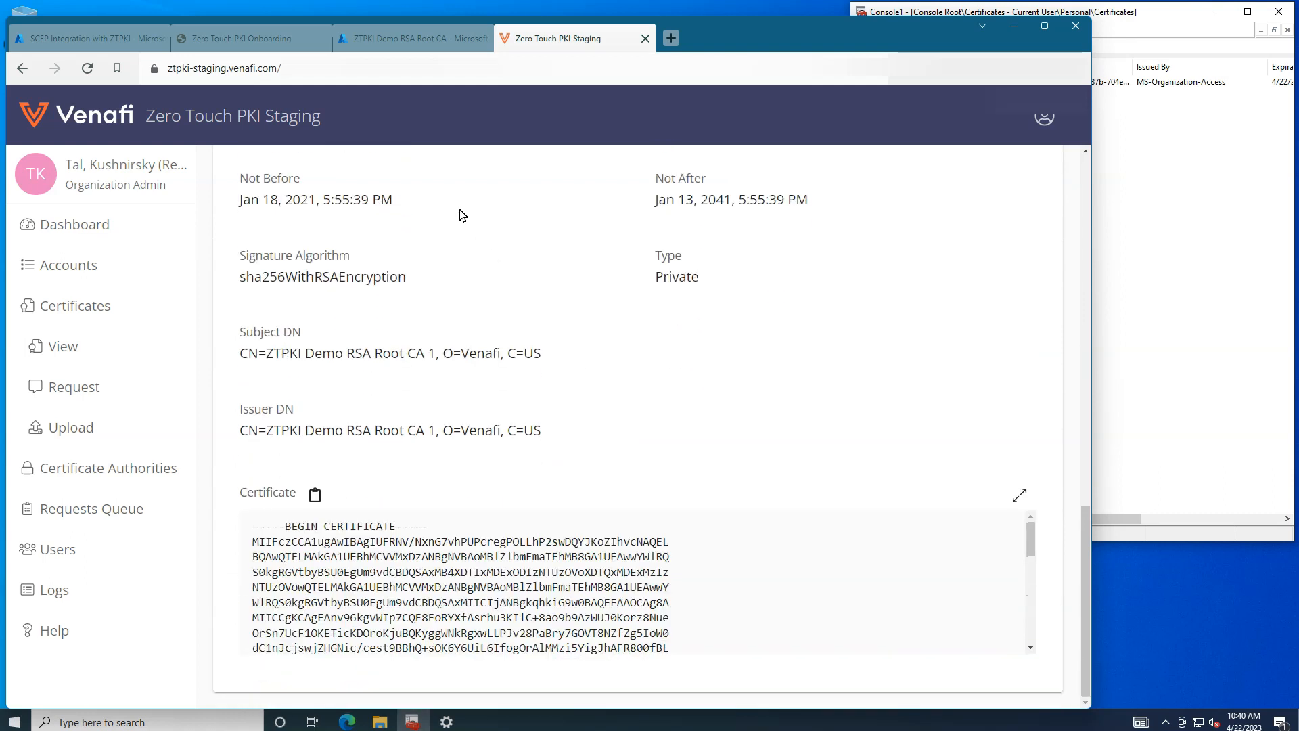
Switch to the Intune admin center, open the Machine Cert from ZTPKI configuration profile and examine its SCEP certificate settings and server URL
{"action": "left_click", "coordinate": [399, 39]}
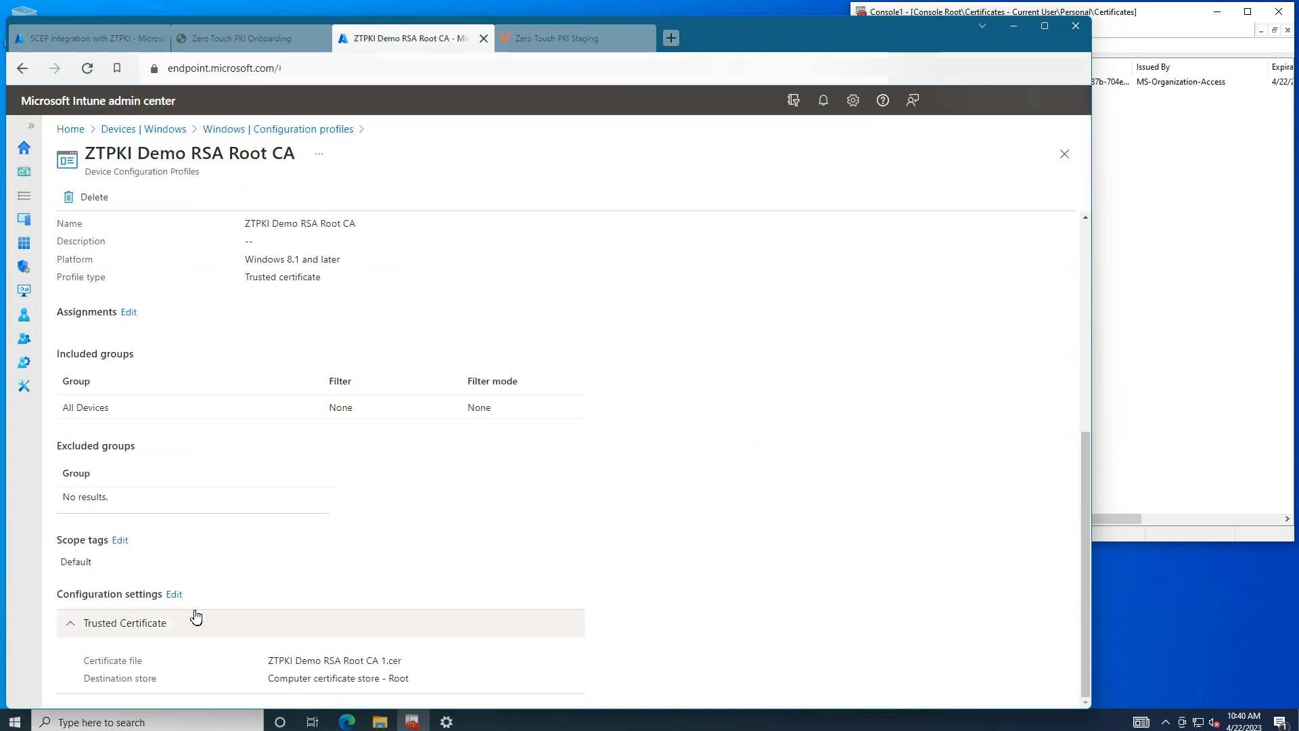
{"action": "left_click", "coordinate": [268, 133]}
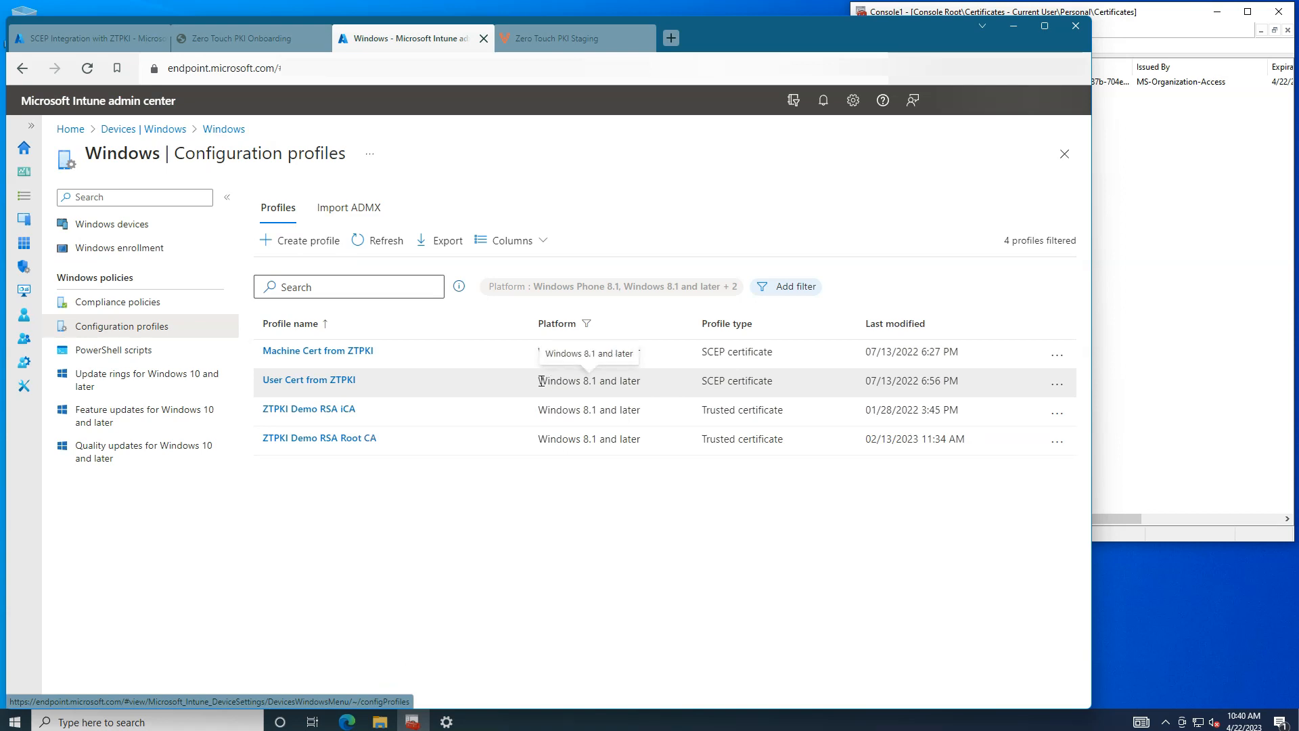
{"action": "left_click", "coordinate": [360, 352]}
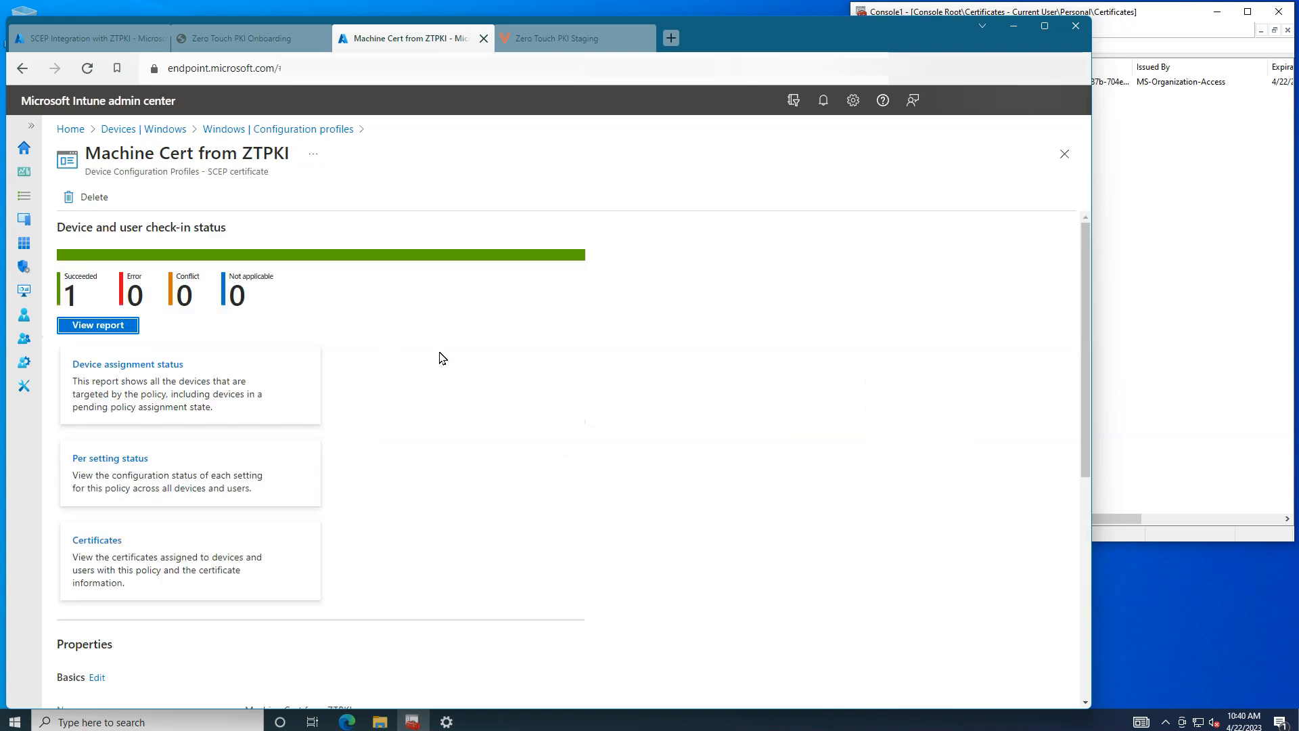
{"action": "scroll", "coordinate": [446, 360], "scroll_direction": "down", "scroll_amount": 5}
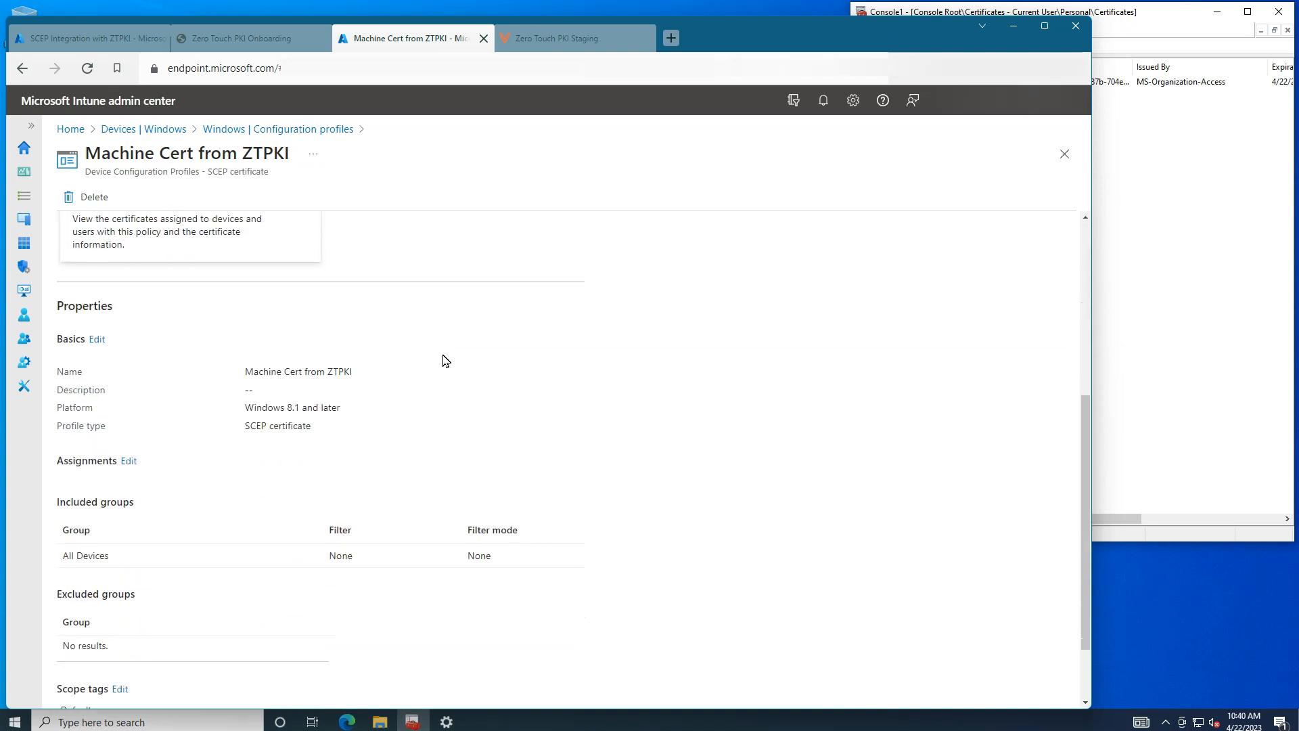
{"action": "scroll", "coordinate": [446, 360], "scroll_direction": "down", "scroll_amount": 1}
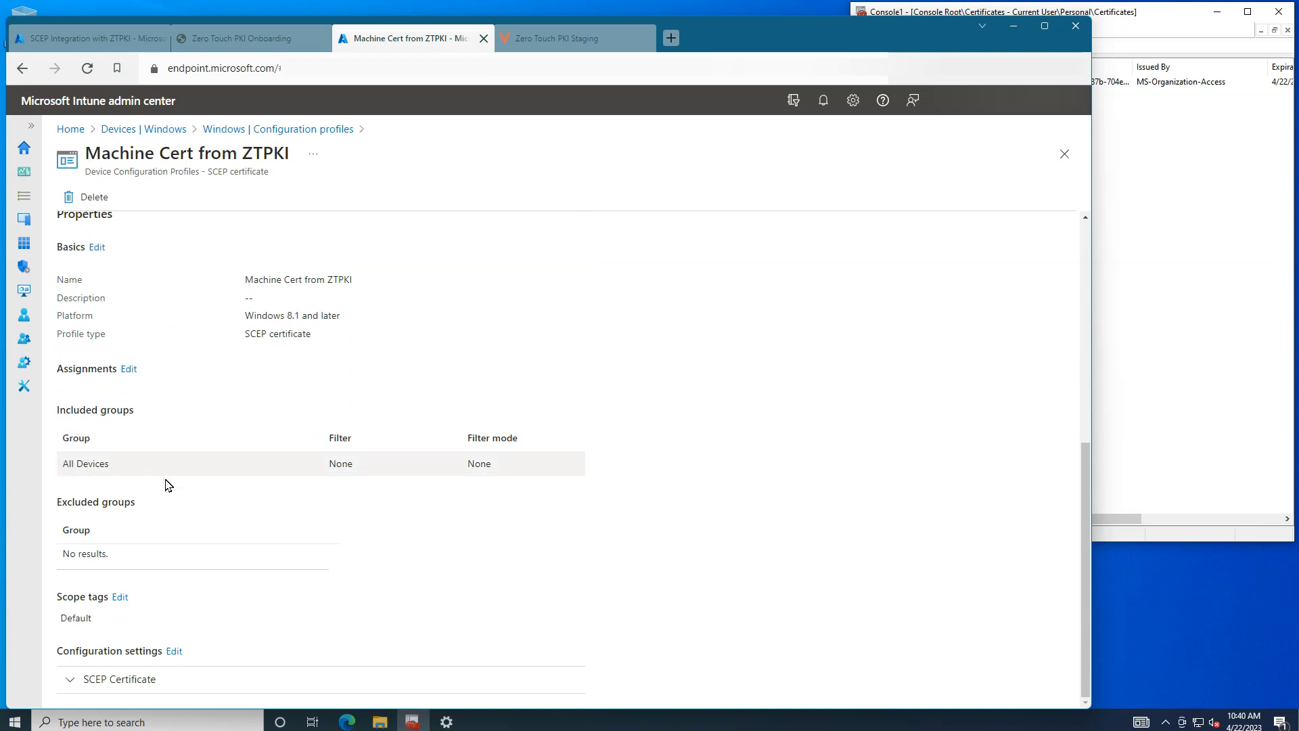
{"action": "left_click", "coordinate": [133, 678]}
{"action": "scroll", "coordinate": [335, 546], "scroll_direction": "down", "scroll_amount": 4}
{"action": "scroll", "coordinate": [347, 548], "scroll_direction": "down", "scroll_amount": 1}
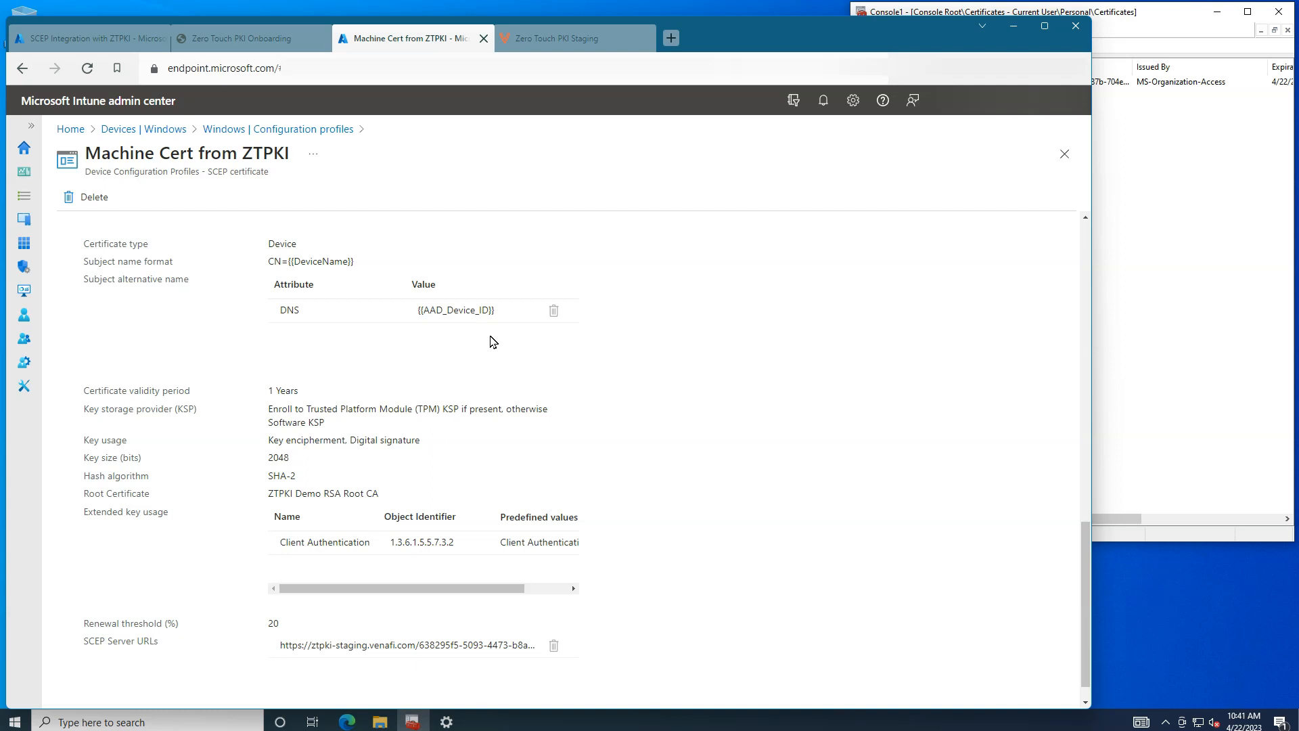
{"action": "scroll", "coordinate": [514, 351], "scroll_direction": "down", "scroll_amount": 1}
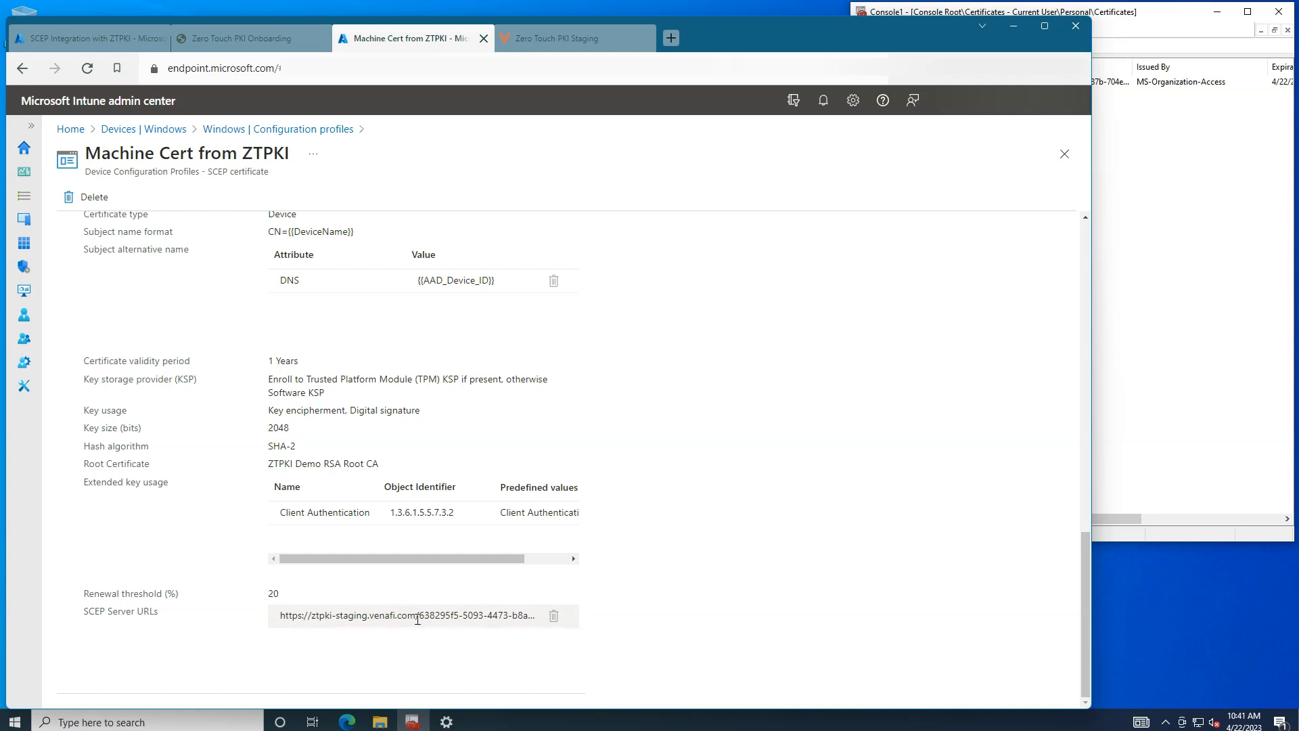
{"action": "left_click_drag", "start_coordinate": [418, 617], "coordinate": [484, 617]}
{"action": "left_click", "coordinate": [486, 645]}
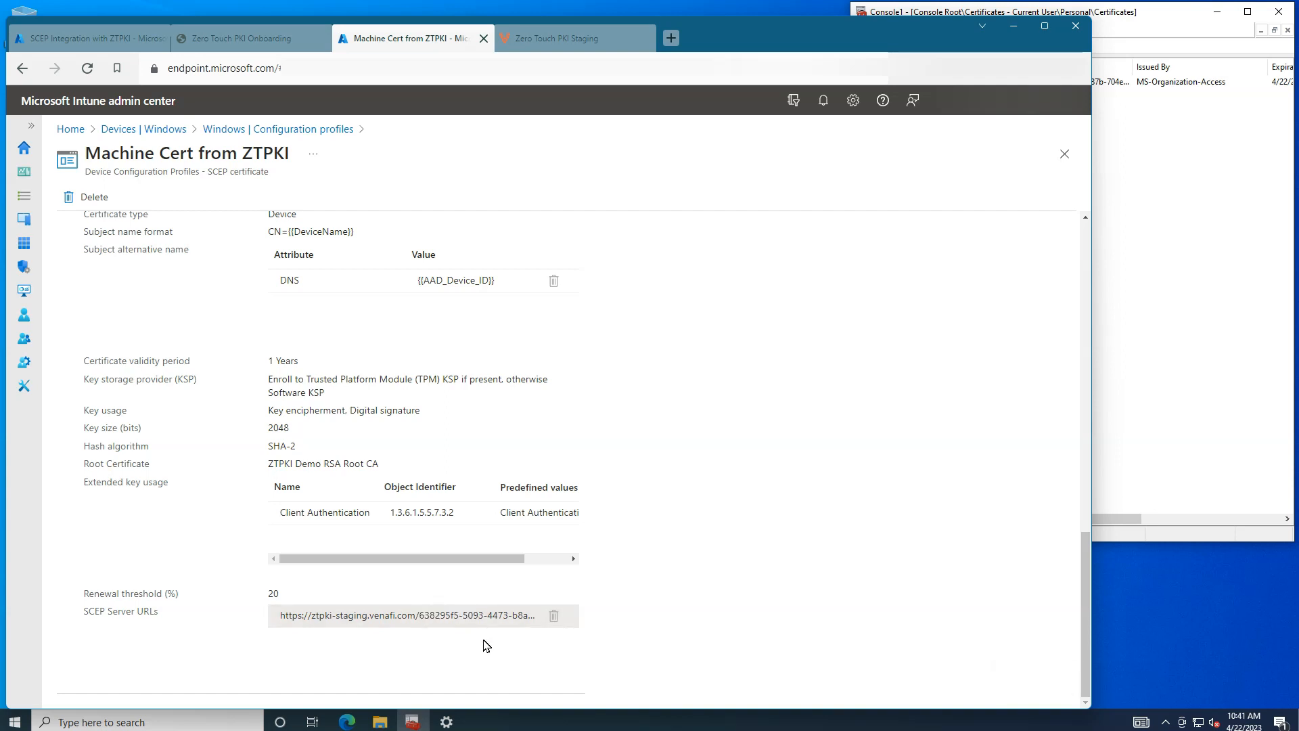
Switch to Zero Touch PKI Staging and view the Venafi Demo account's policies with their policy IDs
{"action": "left_click", "coordinate": [559, 41]}
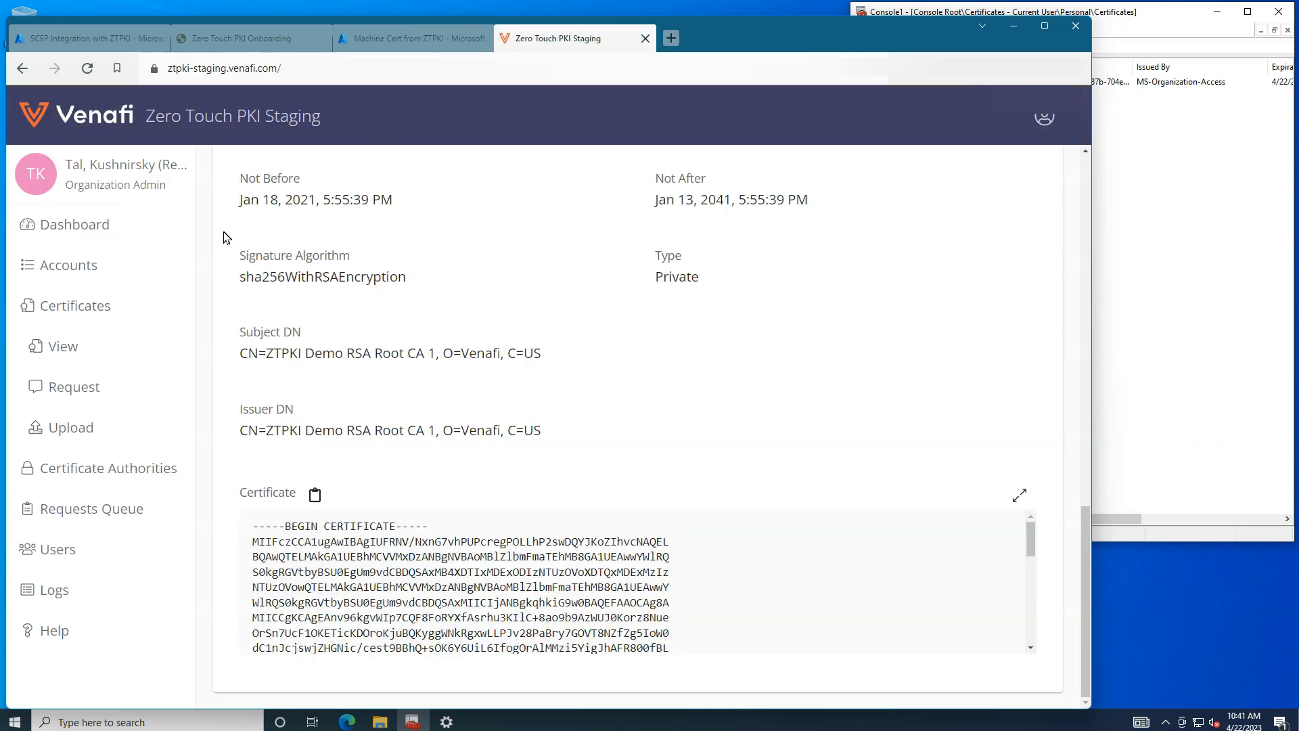
{"action": "left_click", "coordinate": [82, 270]}
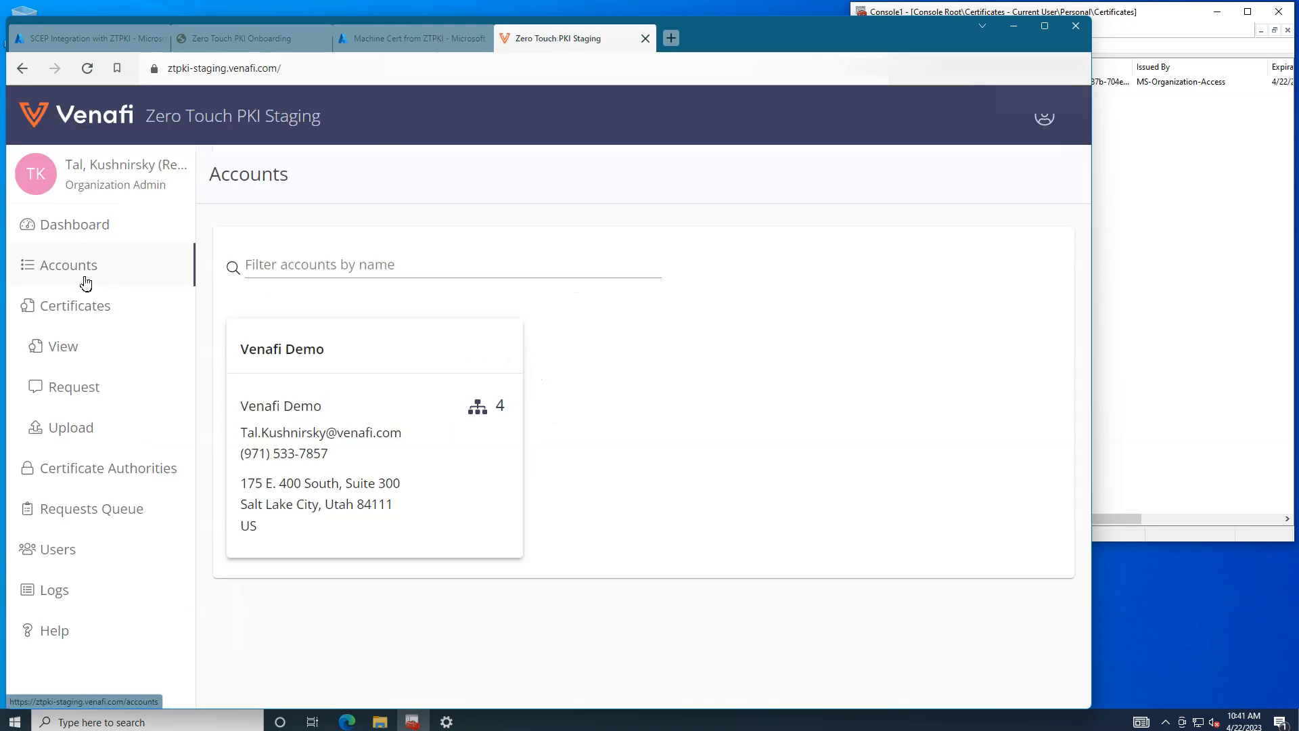
{"action": "left_click", "coordinate": [278, 352]}
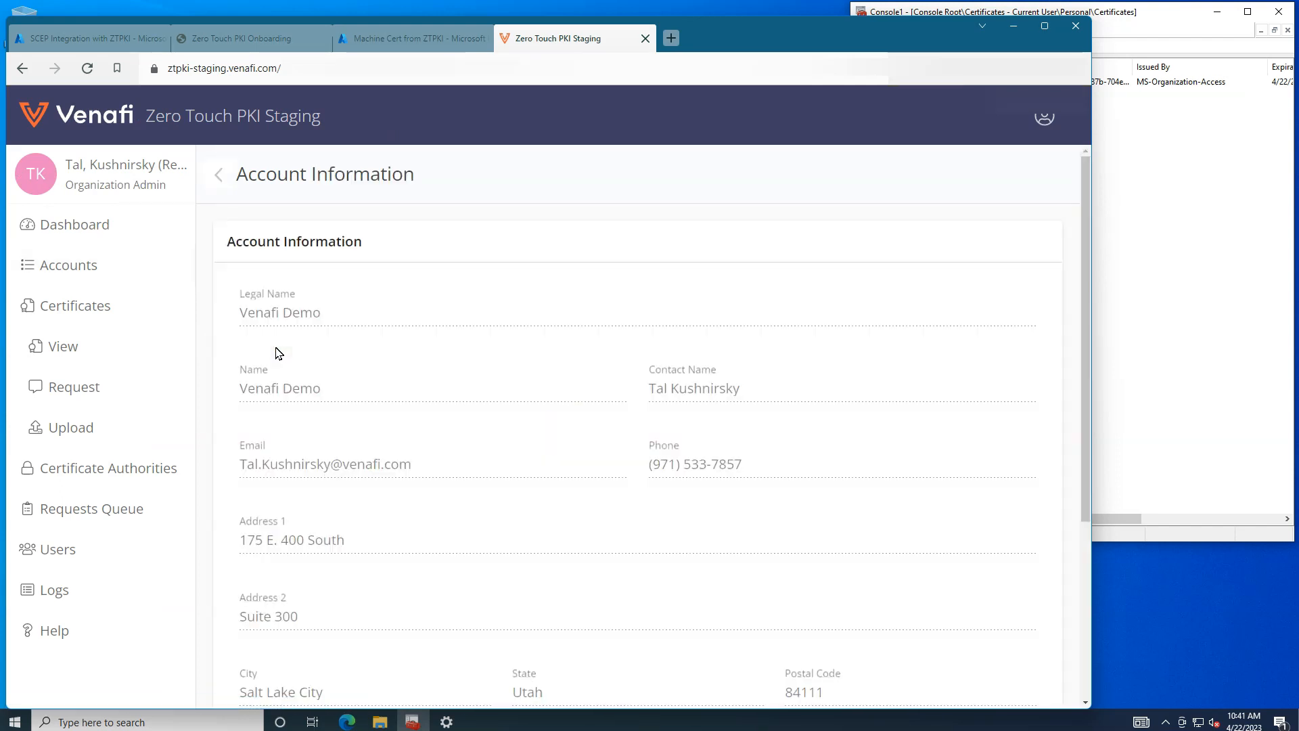
{"action": "scroll", "coordinate": [277, 352], "scroll_direction": "down", "scroll_amount": 4}
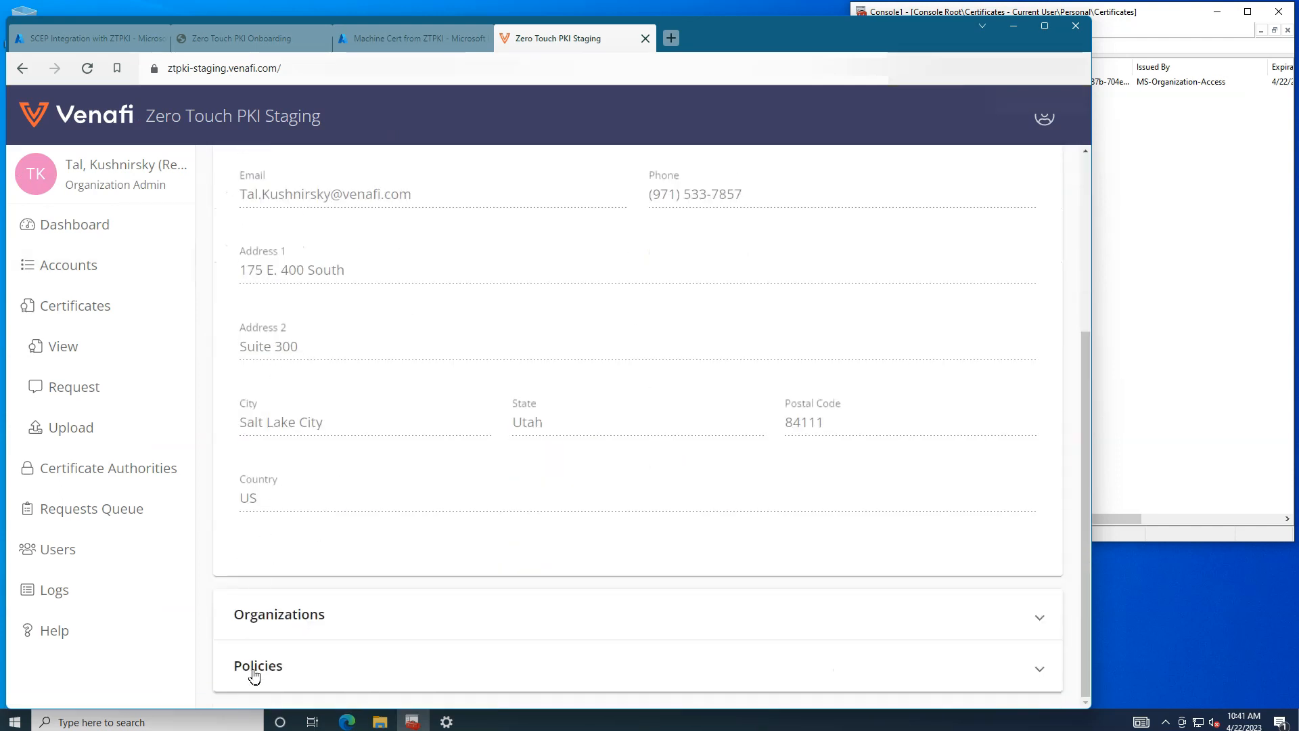
{"action": "left_click", "coordinate": [254, 670]}
{"action": "scroll", "coordinate": [256, 653], "scroll_direction": "down", "scroll_amount": 5}
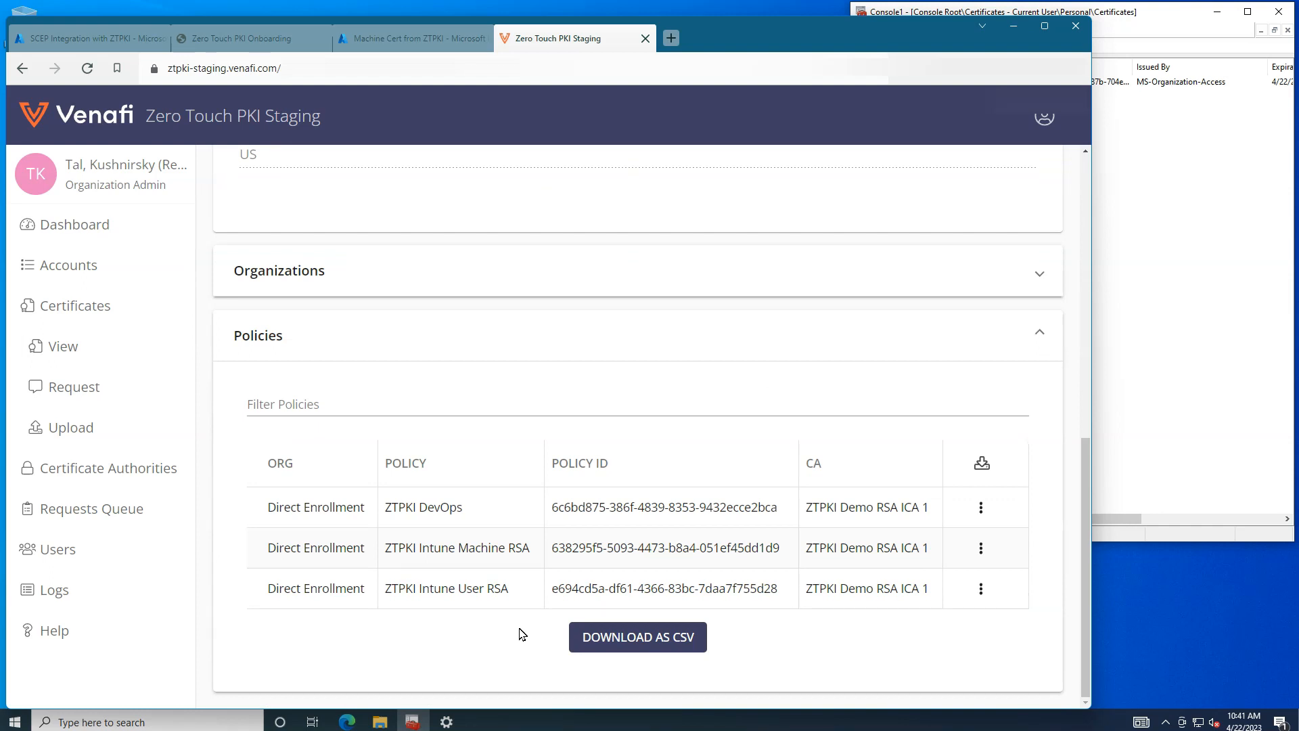
Return to the Intune admin center, open the User Cert from ZTPKI configuration profile and review its SCEP certificate settings
{"action": "left_click", "coordinate": [398, 38]}
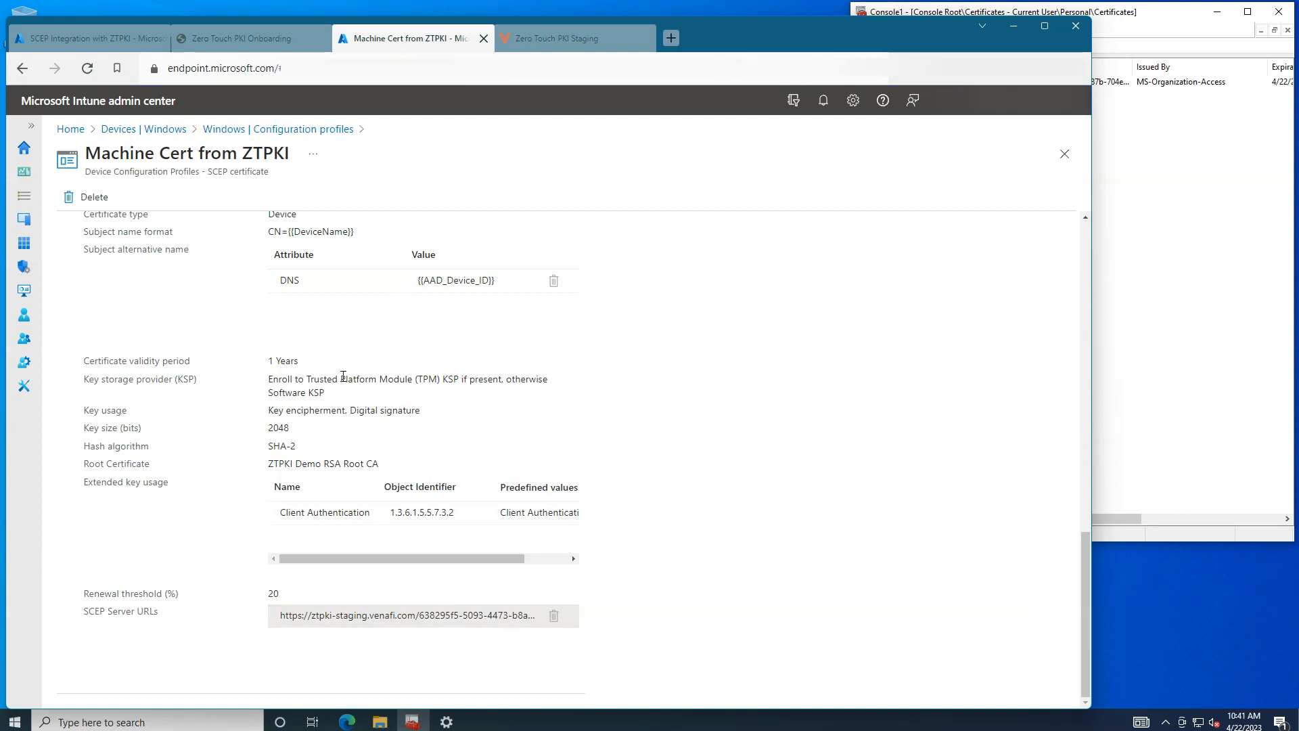
{"action": "left_click", "coordinate": [269, 129]}
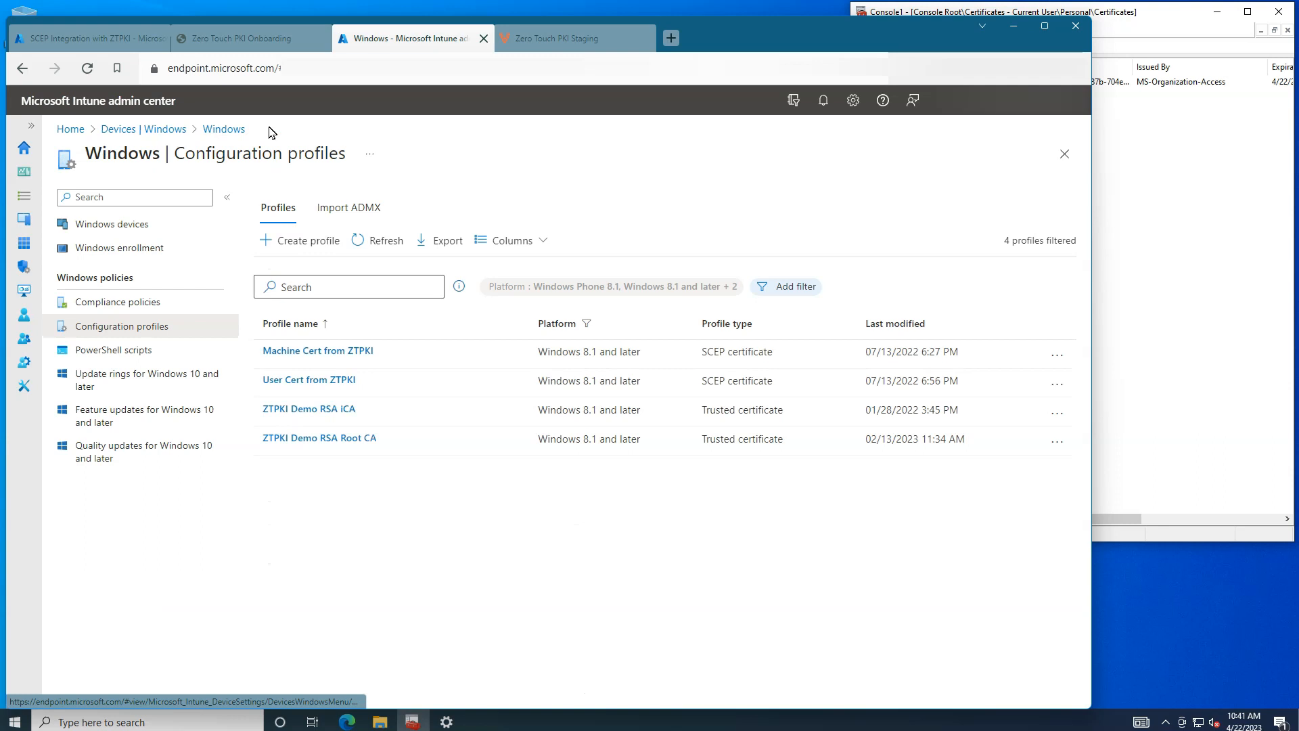
{"action": "left_click", "coordinate": [310, 383]}
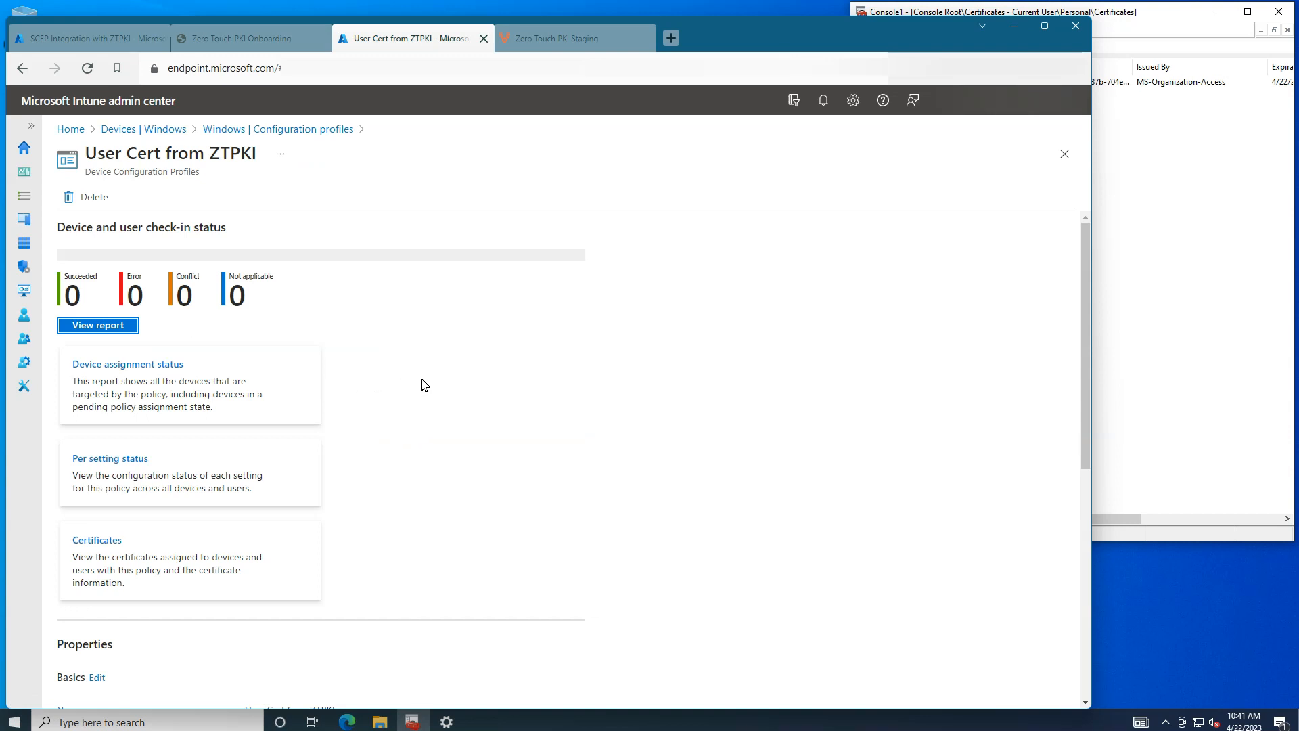
{"action": "scroll", "coordinate": [423, 383], "scroll_direction": "down", "scroll_amount": 3}
{"action": "scroll", "coordinate": [427, 384], "scroll_direction": "down", "scroll_amount": 4}
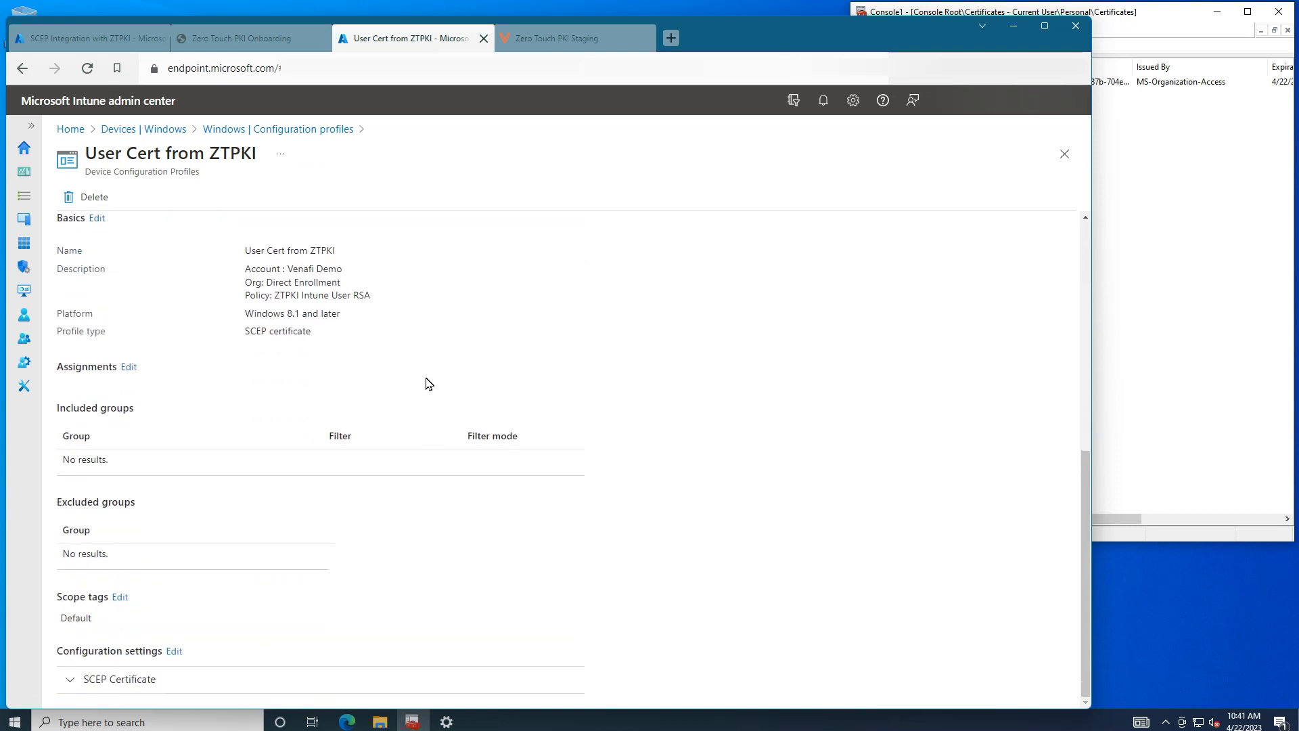
{"action": "left_click", "coordinate": [68, 686]}
{"action": "scroll", "coordinate": [297, 528], "scroll_direction": "down", "scroll_amount": 5}
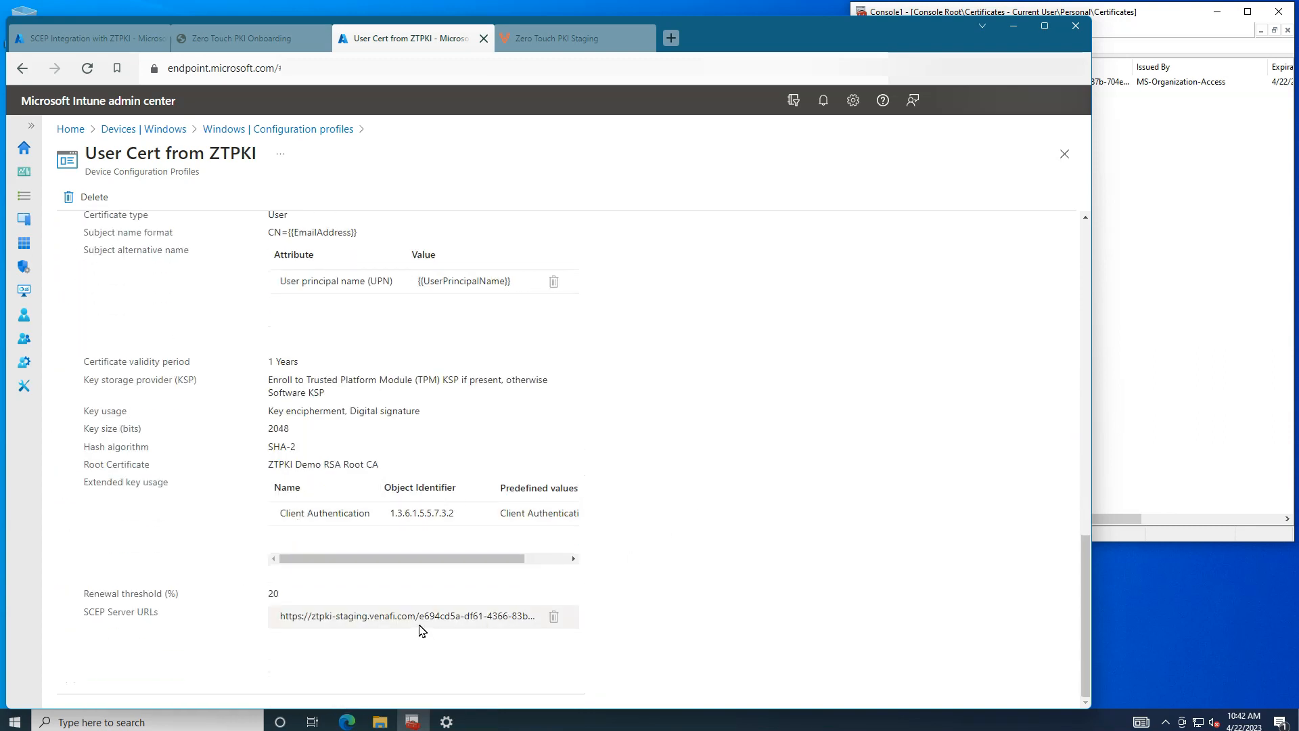
Switch to Zero Touch PKI Staging and review the policy details of ZTPKI Intune User RSA, closing them when done
{"action": "left_click", "coordinate": [546, 42]}
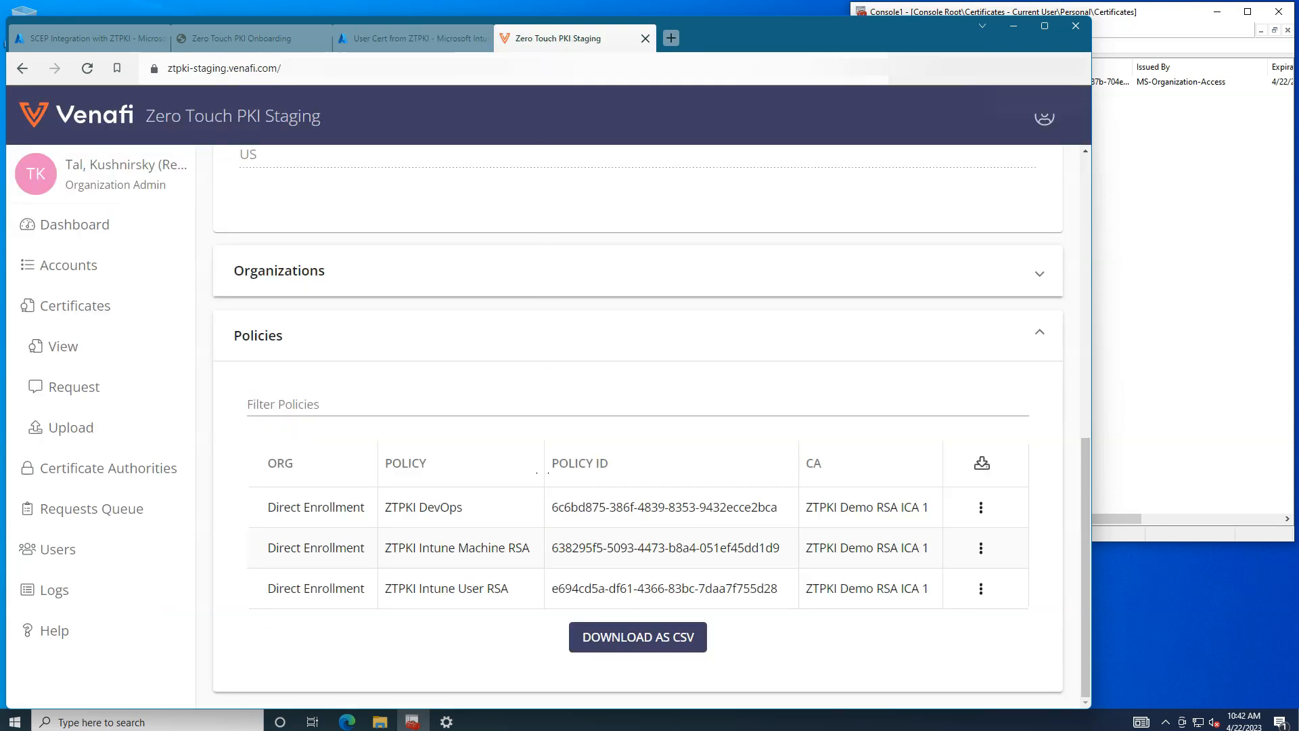
{"action": "left_click", "coordinate": [604, 595]}
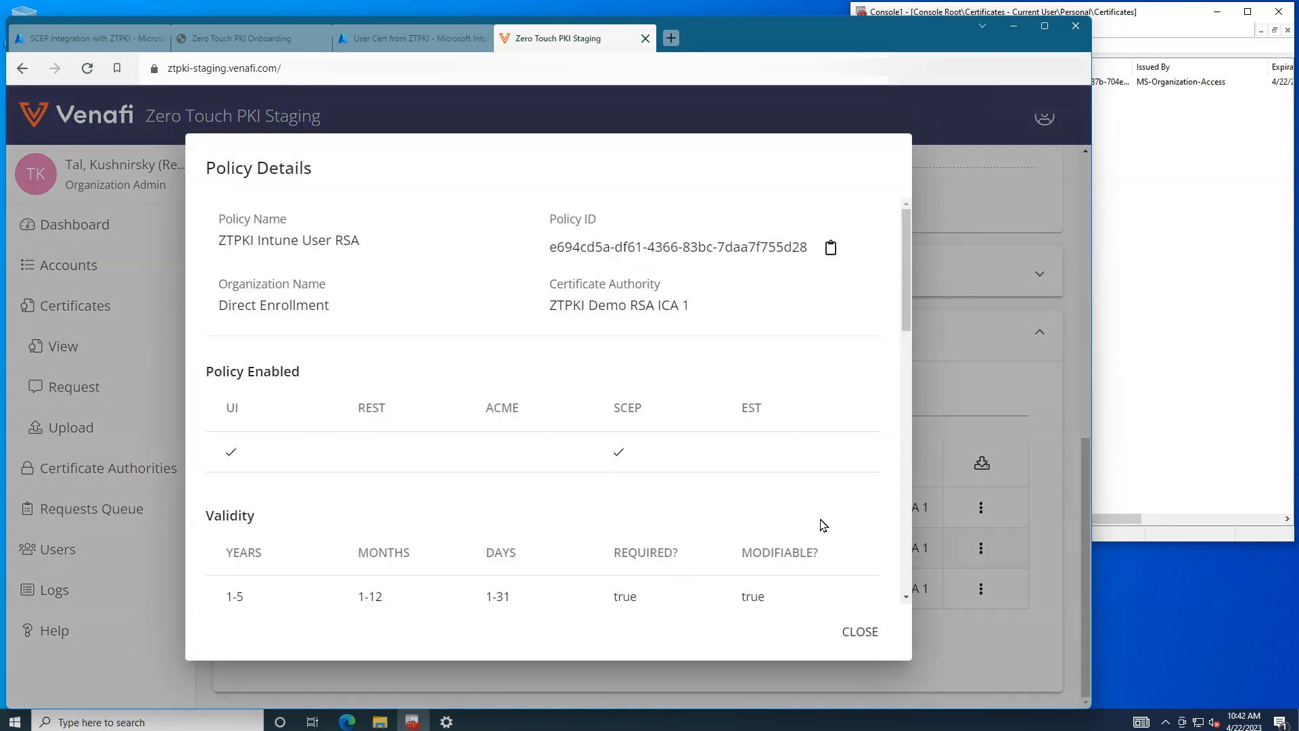
{"action": "left_click_drag", "start_coordinate": [906, 266], "coordinate": [906, 515]}
{"action": "left_click", "coordinate": [868, 634]}
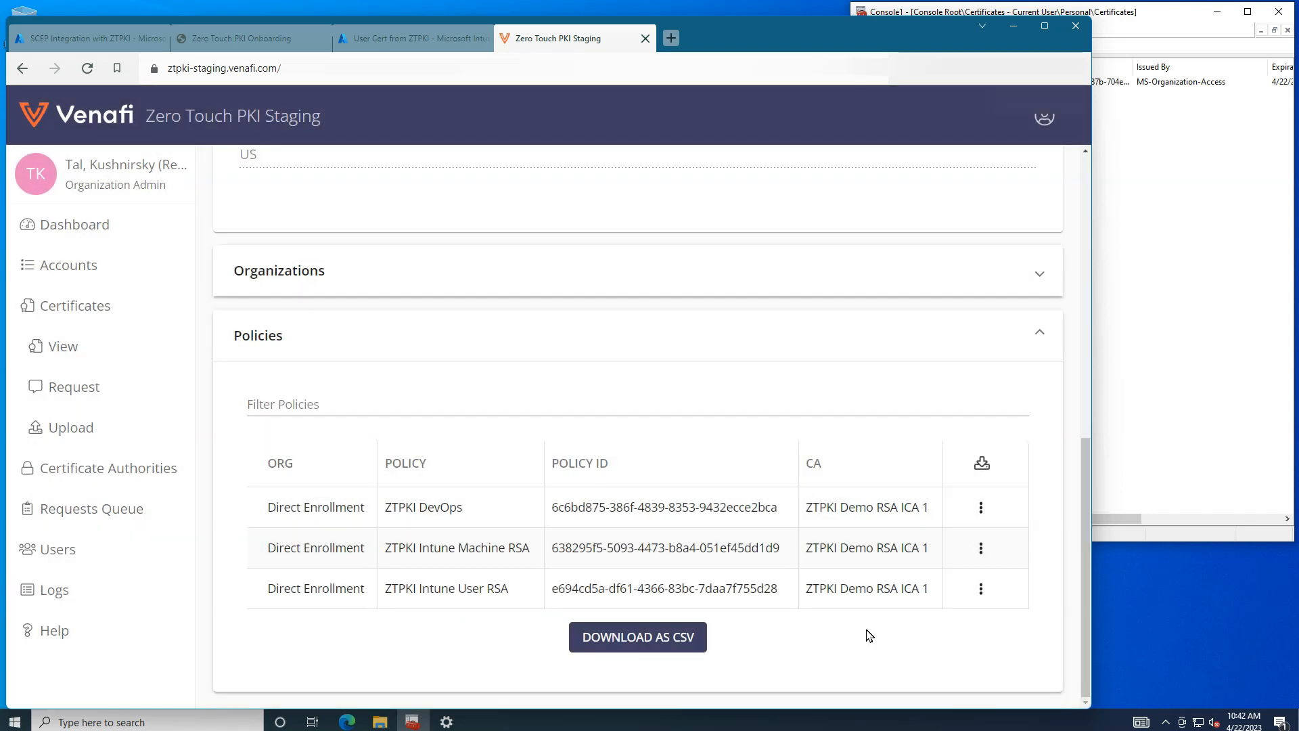
In Intune, assign the User Cert from ZTPKI profile to all users, save it and return to the configuration profiles list
{"action": "left_click", "coordinate": [413, 39]}
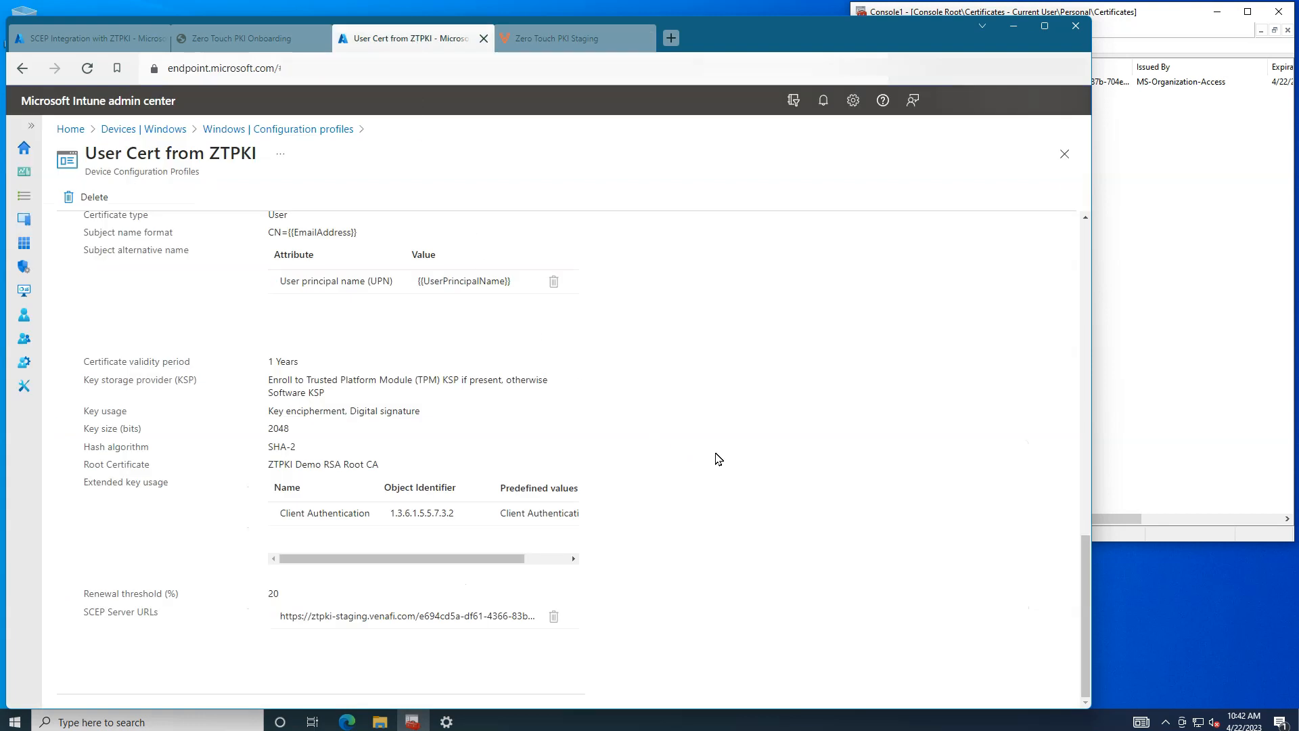
{"action": "scroll", "coordinate": [719, 459], "scroll_direction": "up", "scroll_amount": 5}
{"action": "scroll", "coordinate": [720, 460], "scroll_direction": "up", "scroll_amount": 2}
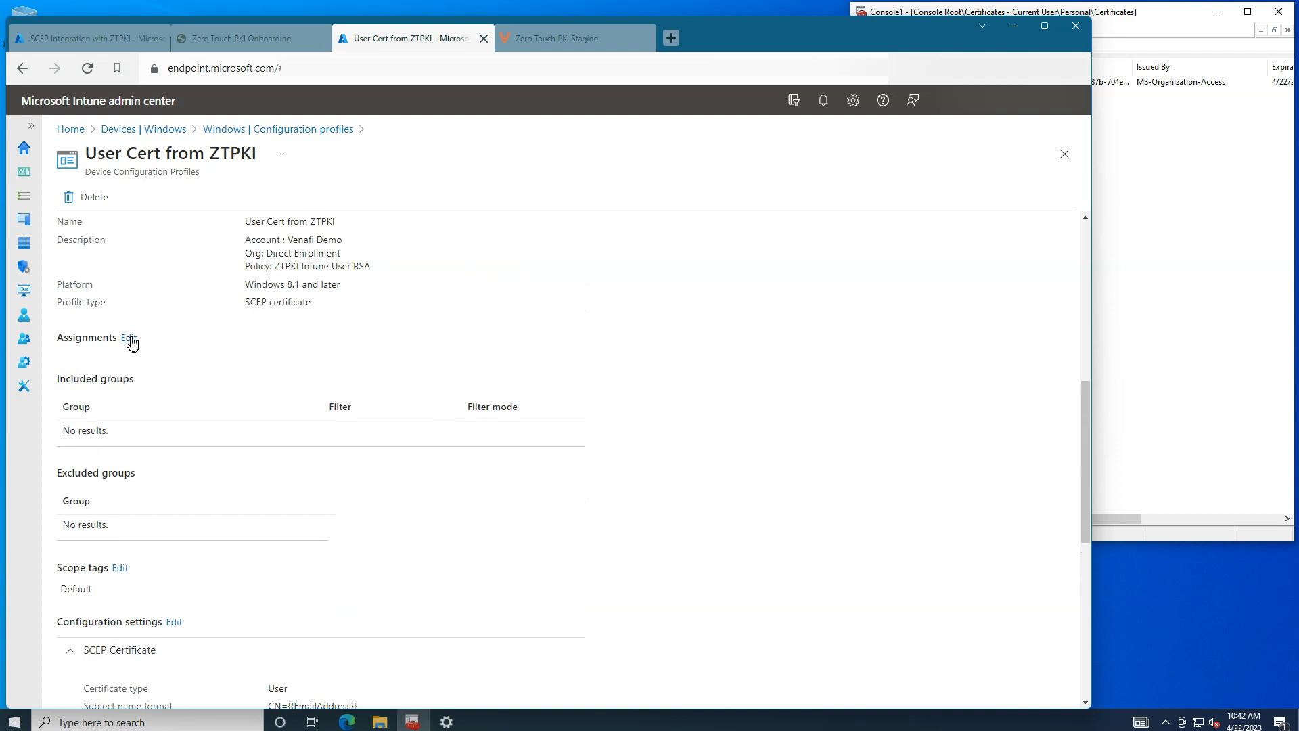
{"action": "left_click", "coordinate": [124, 340]}
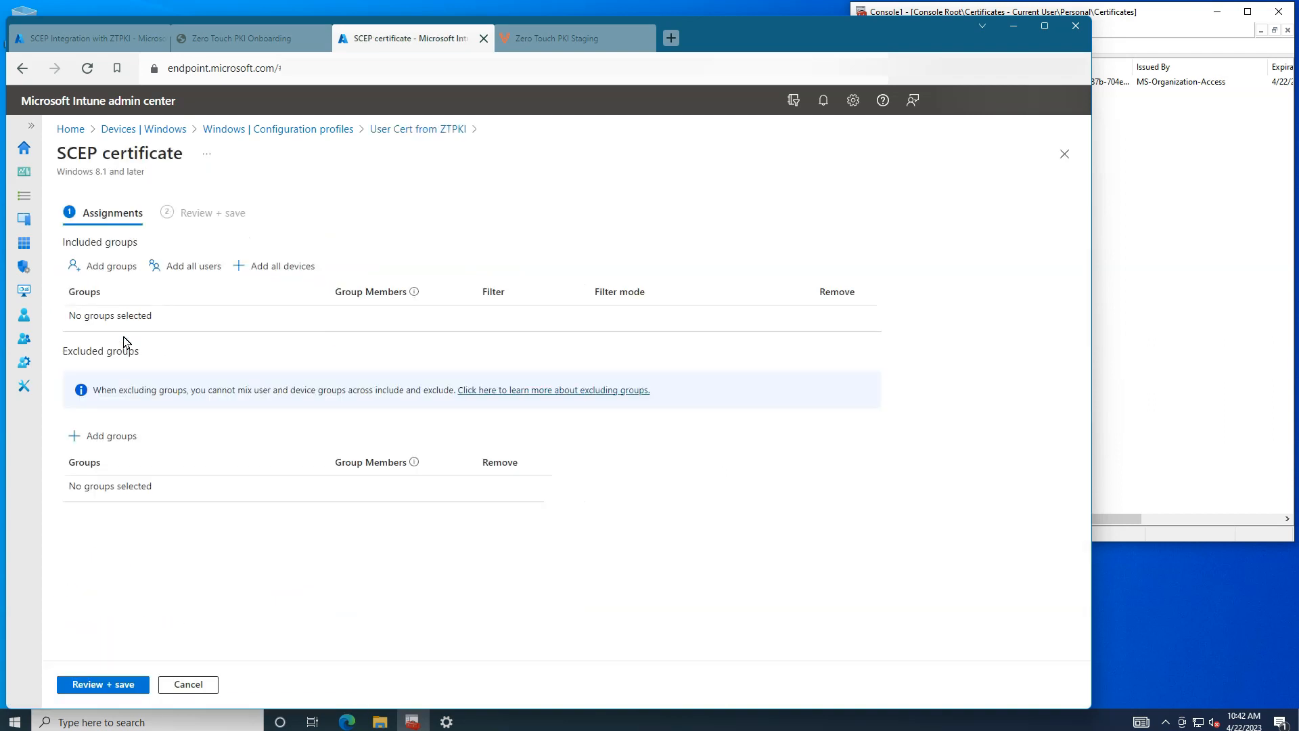
{"action": "left_click", "coordinate": [190, 269]}
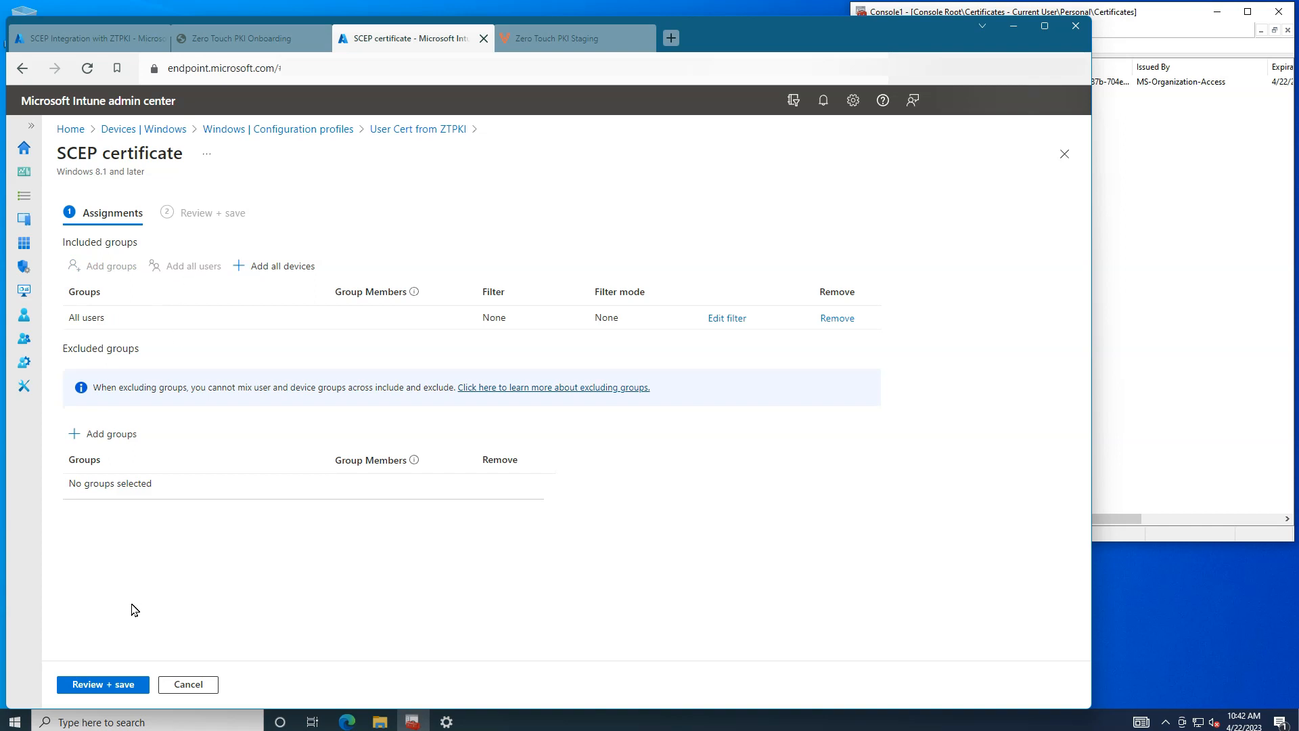
{"action": "left_click", "coordinate": [116, 687]}
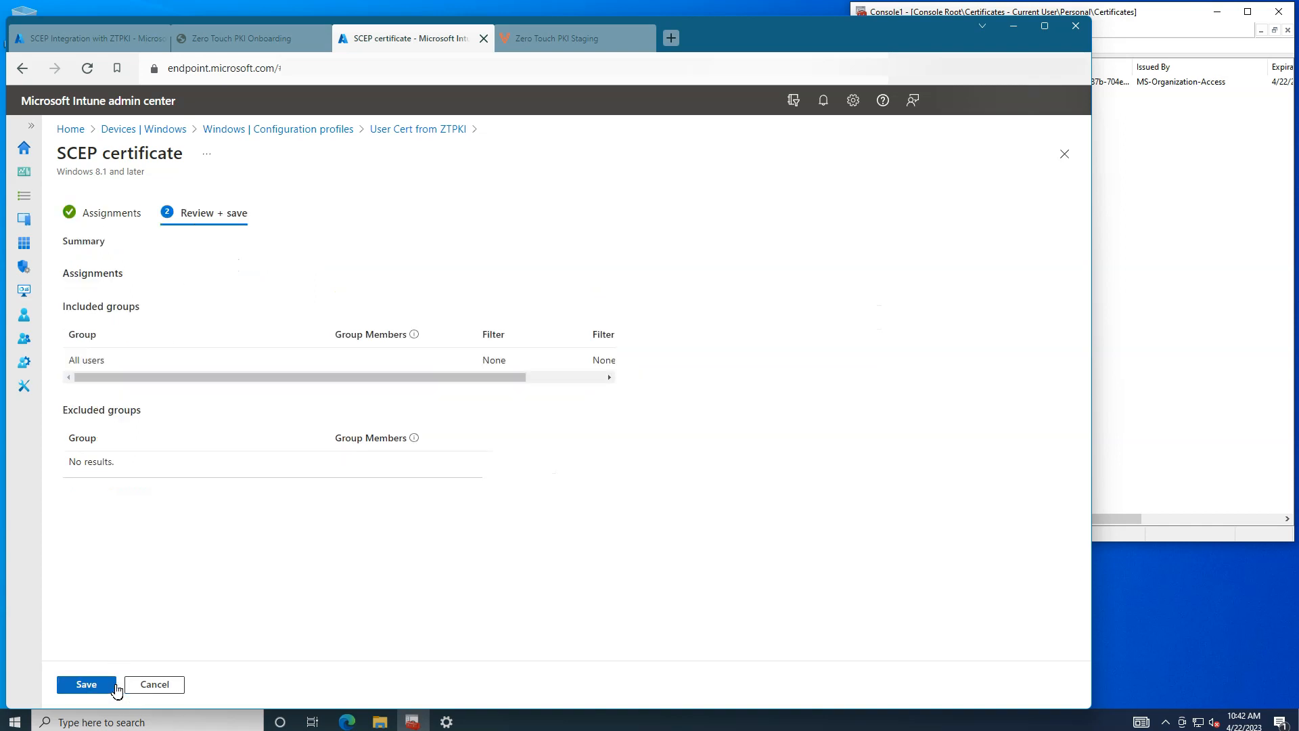
{"action": "left_click", "coordinate": [93, 687]}
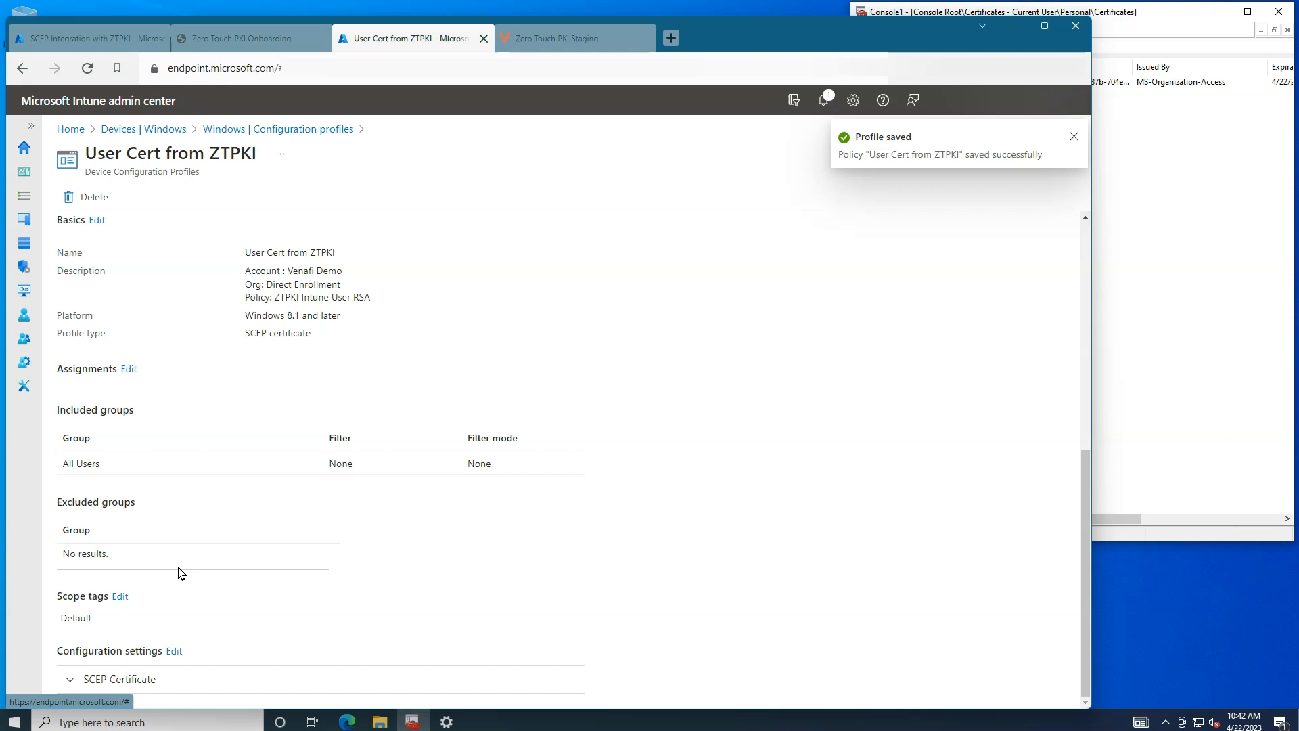
{"action": "left_click", "coordinate": [252, 130]}
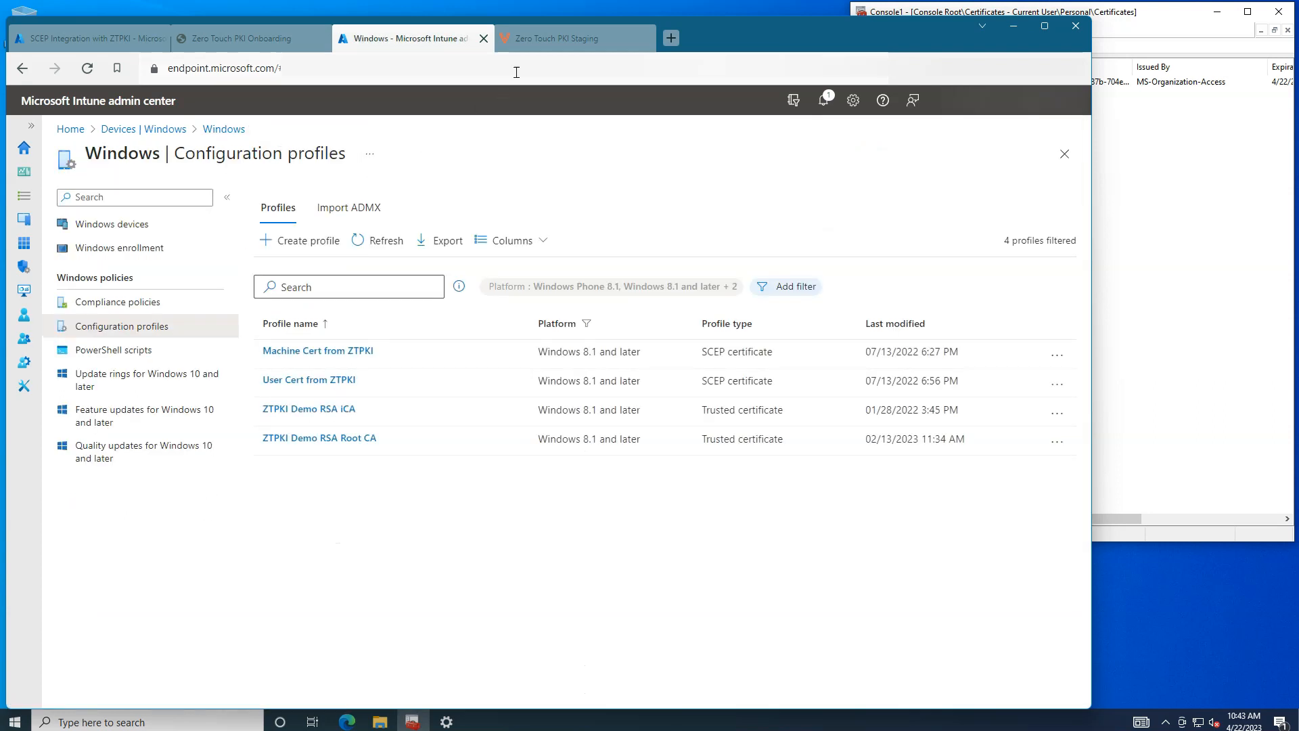
Switch to Zero Touch PKI Staging and open its list of issued certificates
{"action": "left_click", "coordinate": [555, 41]}
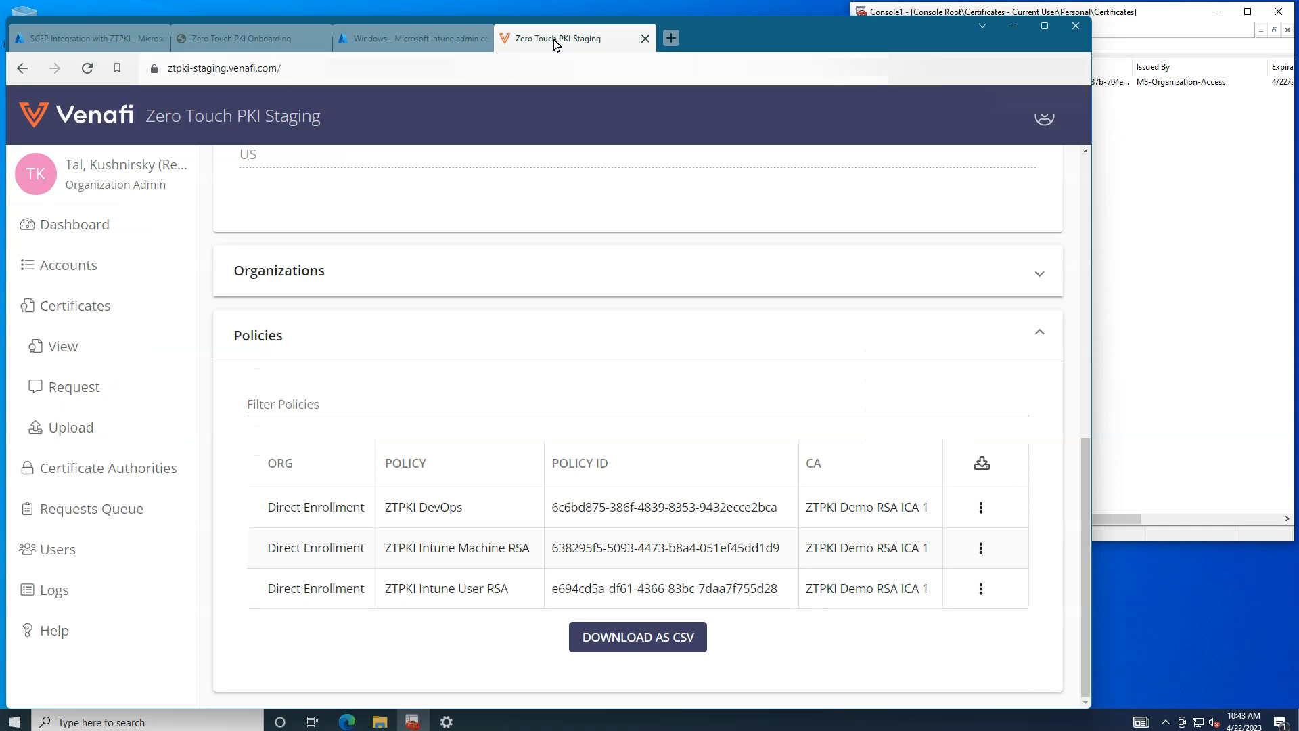
{"action": "left_click", "coordinate": [76, 310]}
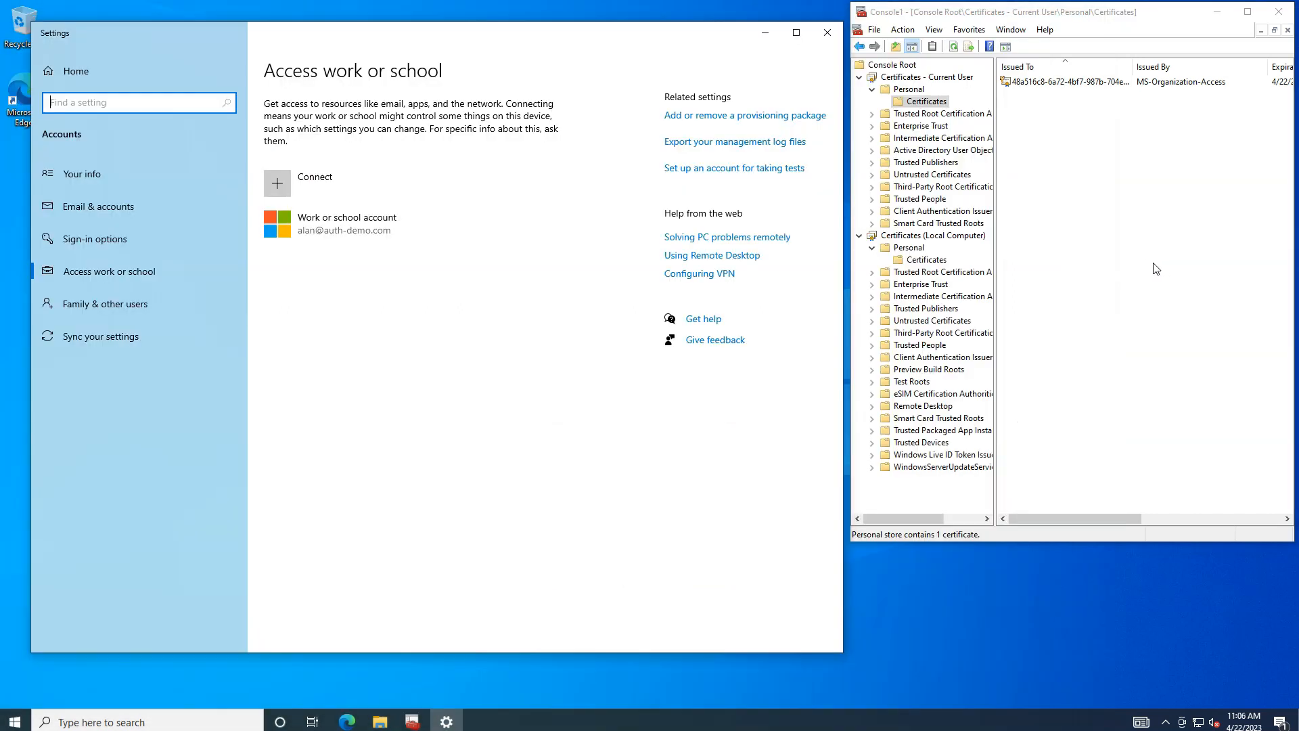
Sync the device with Intune from the connected work or school account's info page in Windows Settings
{"action": "left_click", "coordinate": [274, 235]}
{"action": "left_click", "coordinate": [457, 280]}
{"action": "left_click", "coordinate": [71, 542]}
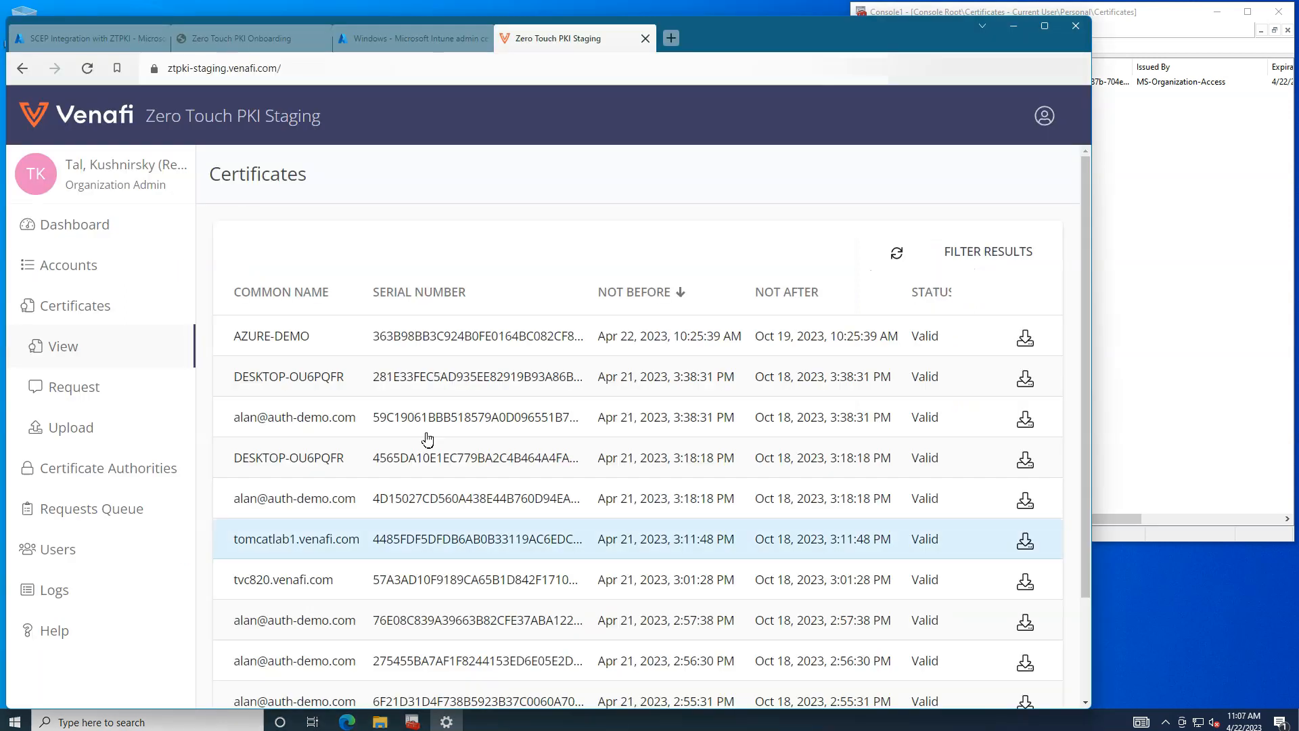
Refresh the certificate list in Zero Touch PKI Staging and the Current User's Personal certificates in the Console1 window
{"action": "left_click", "coordinate": [902, 255]}
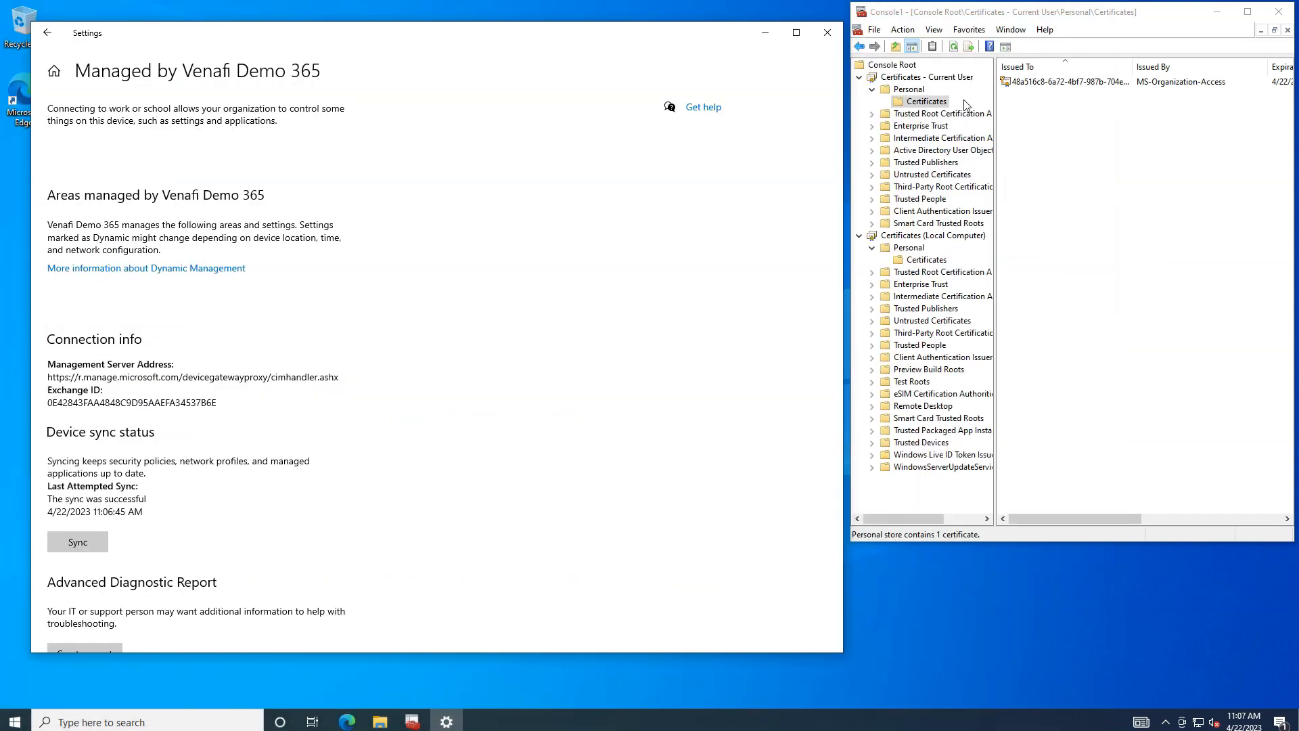
{"action": "left_click", "coordinate": [948, 103]}
{"action": "left_click", "coordinate": [954, 48]}
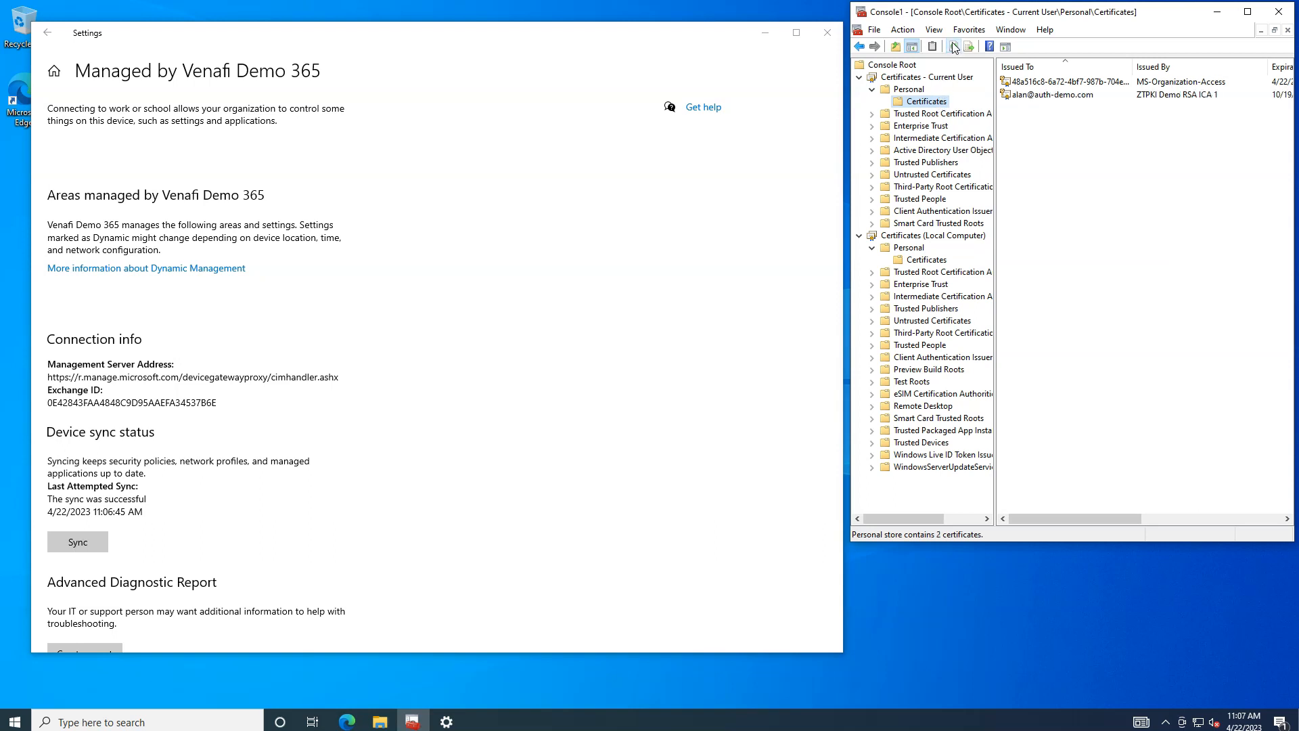